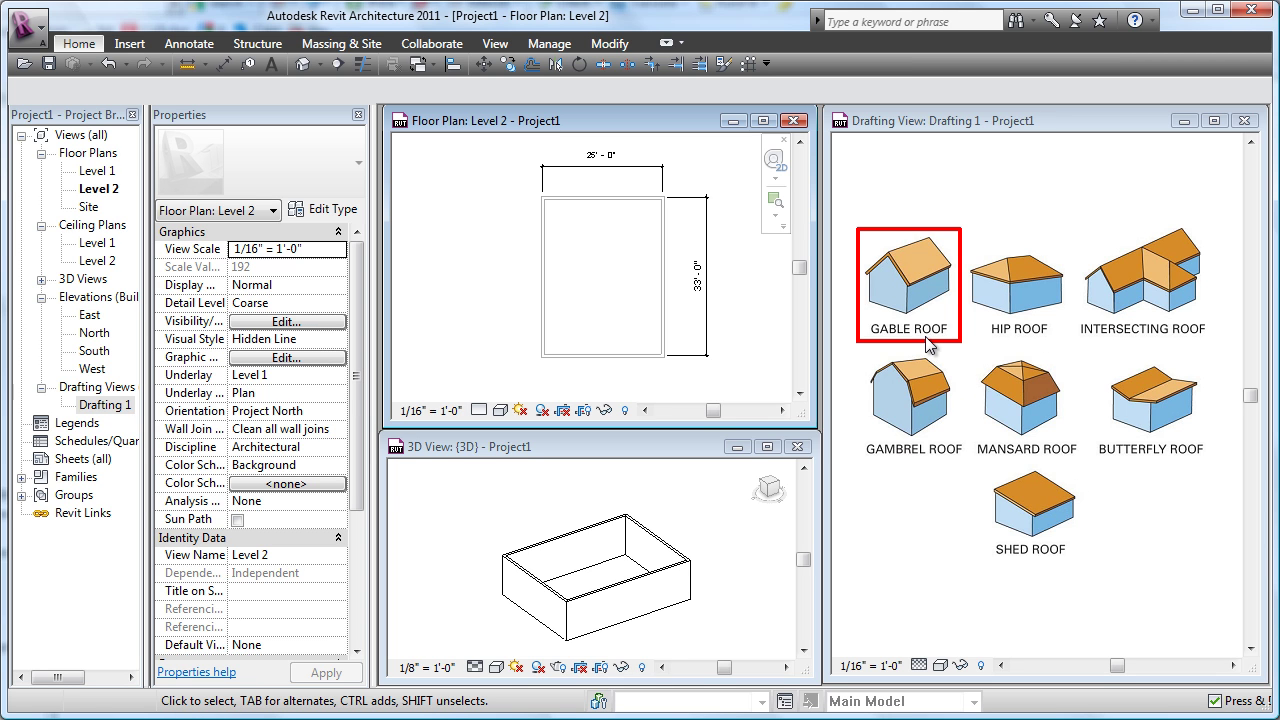
# Show the Level 2 work plane over the wall tops in 3D, then return to Level 2
pyautogui.click(697, 525)
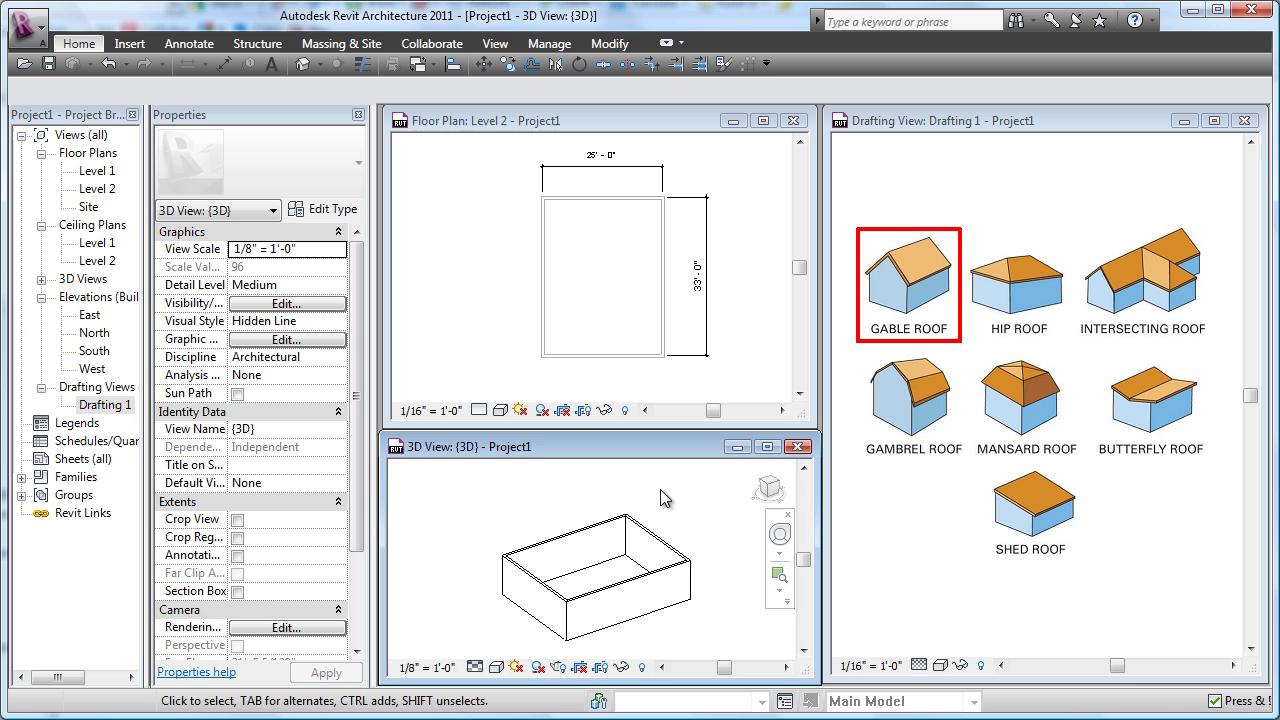
pyautogui.click(520, 289)
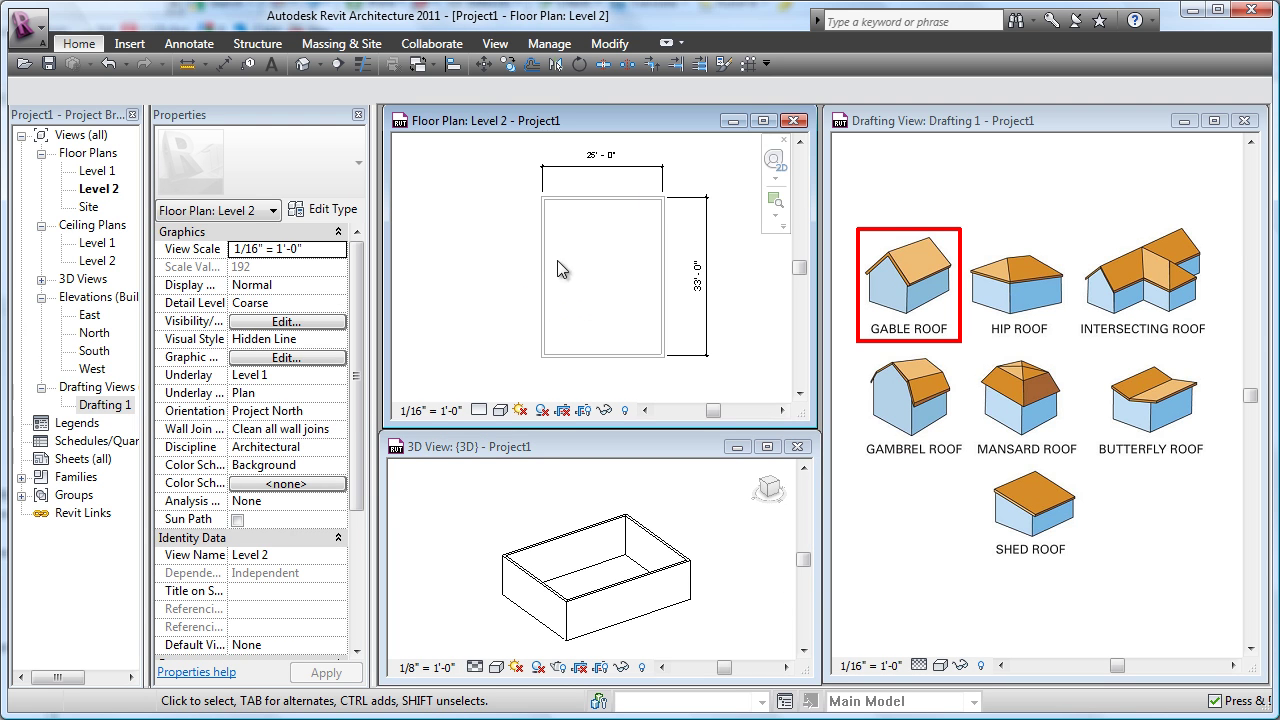
pyautogui.click(698, 491)
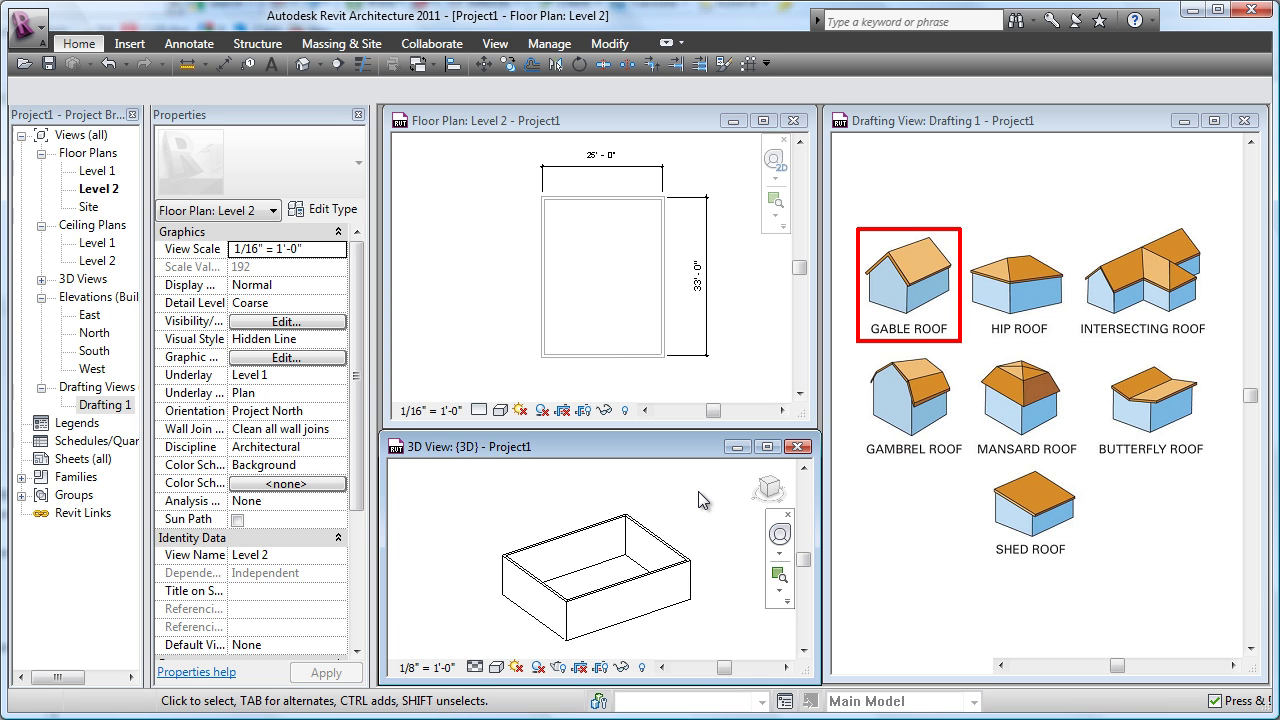
pyautogui.click(79, 44)
pyautogui.click(1226, 97)
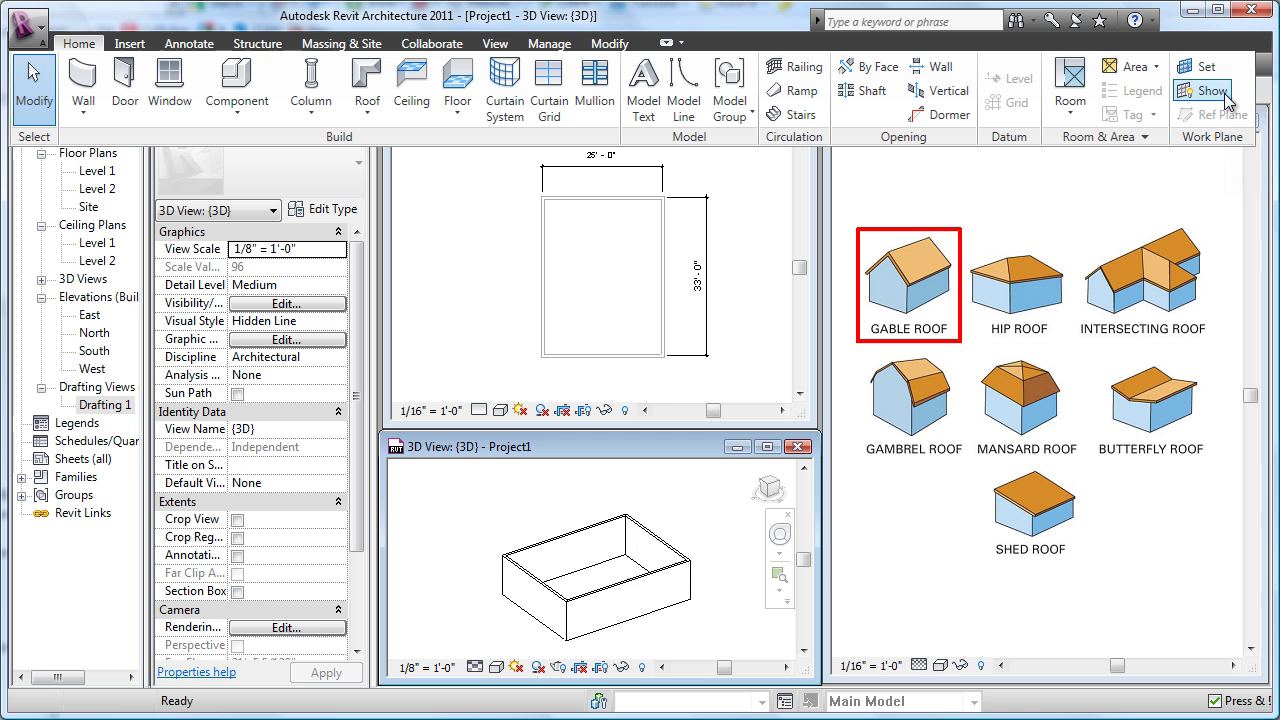
pyautogui.moveTo(701, 538)
pyautogui.keyDown('shift'); pyautogui.mouseDown(button='middle')
pyautogui.moveTo(722, 549)
pyautogui.moveTo(703, 520)
pyautogui.mouseUp(button='middle'); pyautogui.keyUp('shift')
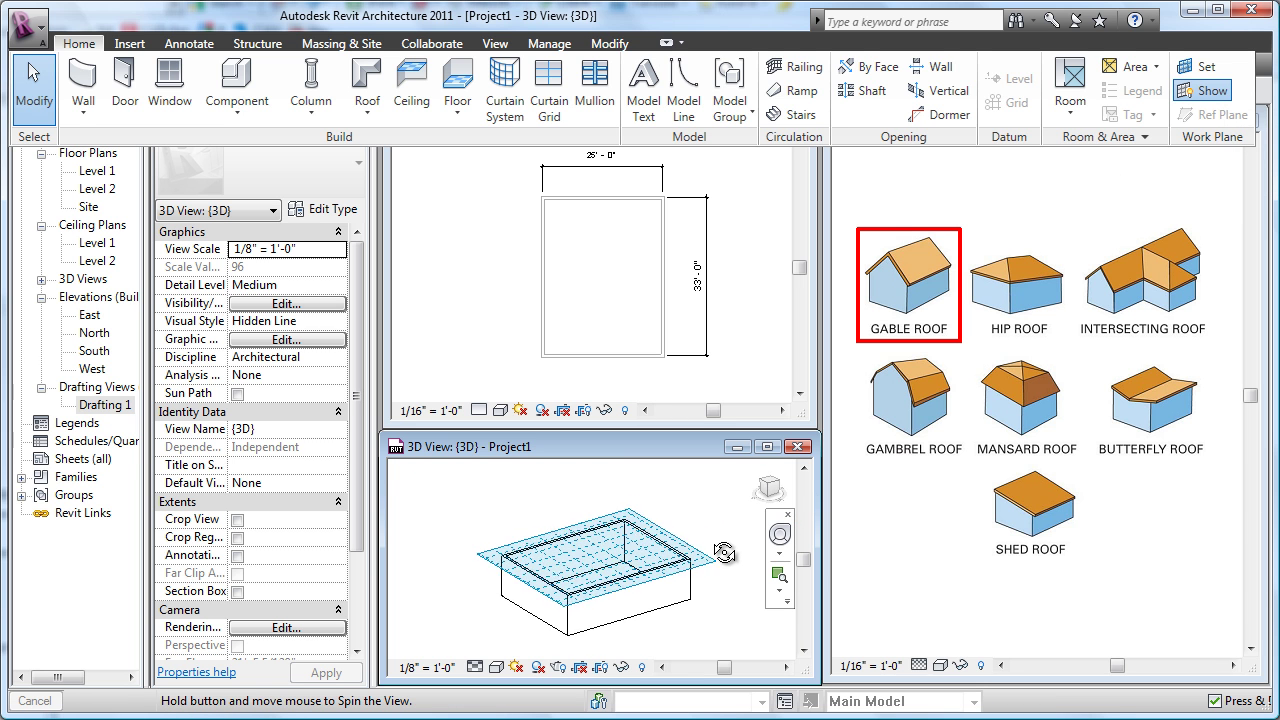
pyautogui.click(513, 275)
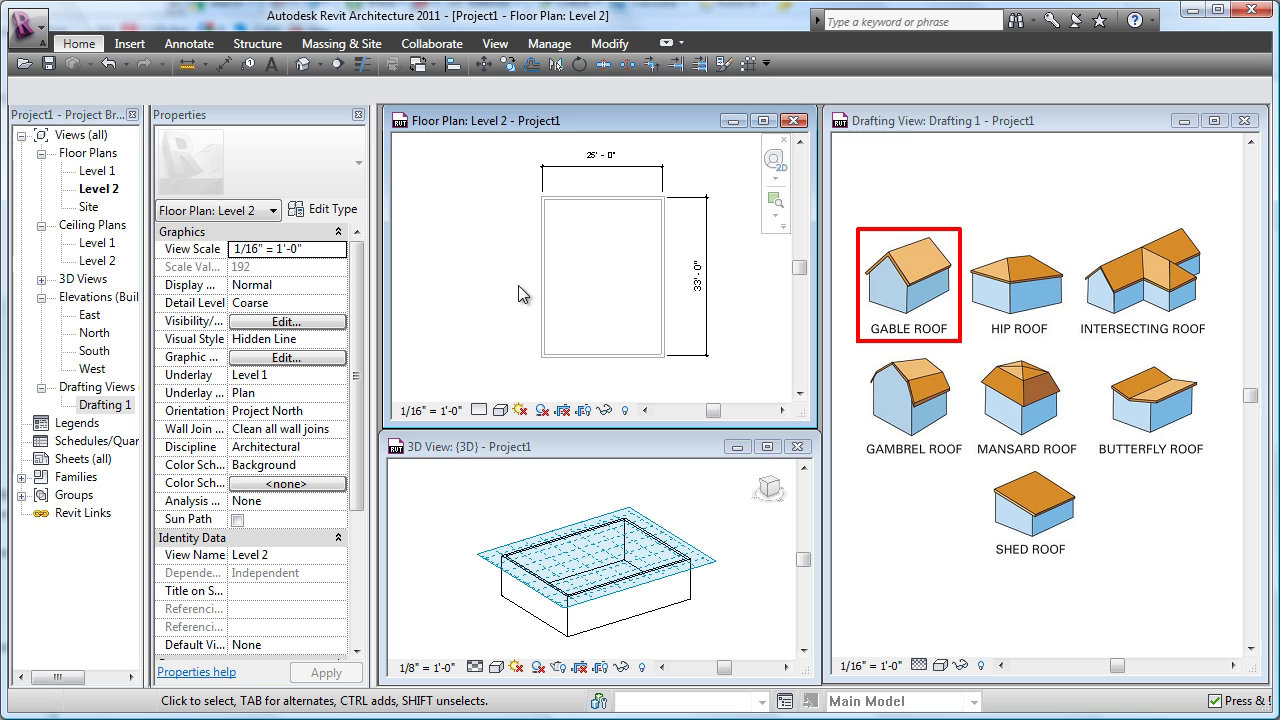
# Start a new Roof by Footprint sketch on Level 2
pyautogui.click(91, 45)
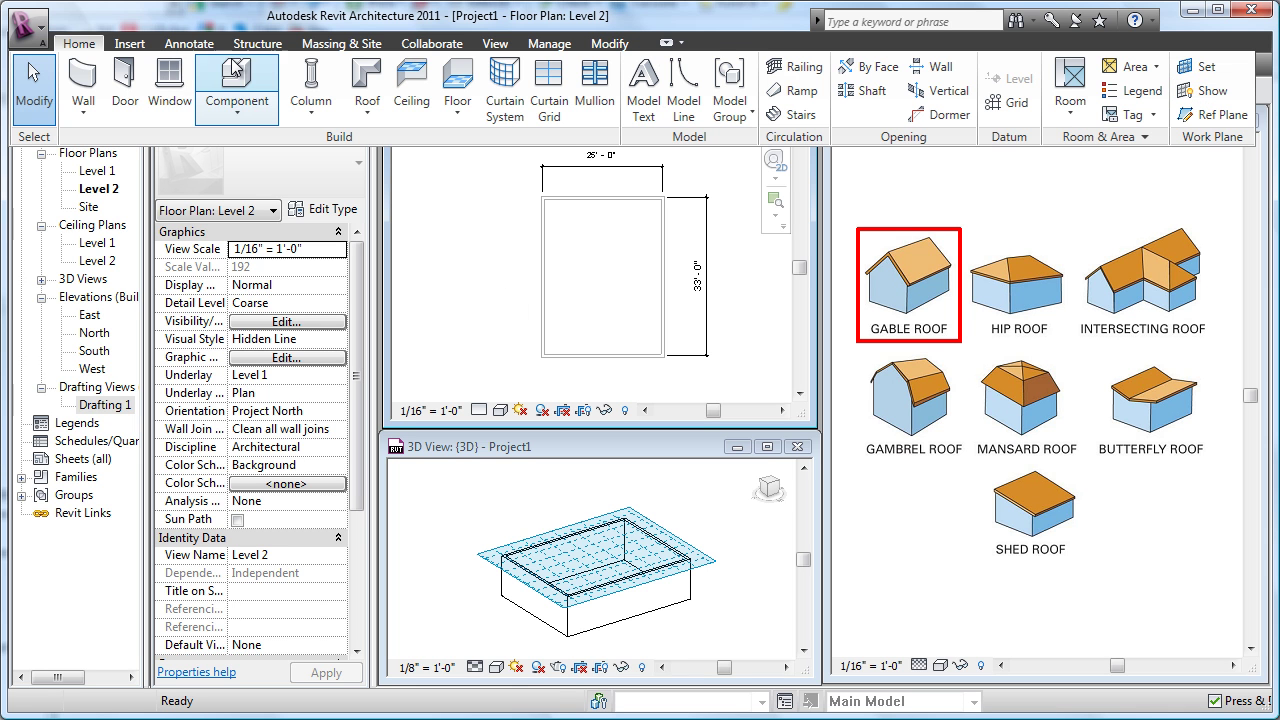
pyautogui.click(366, 114)
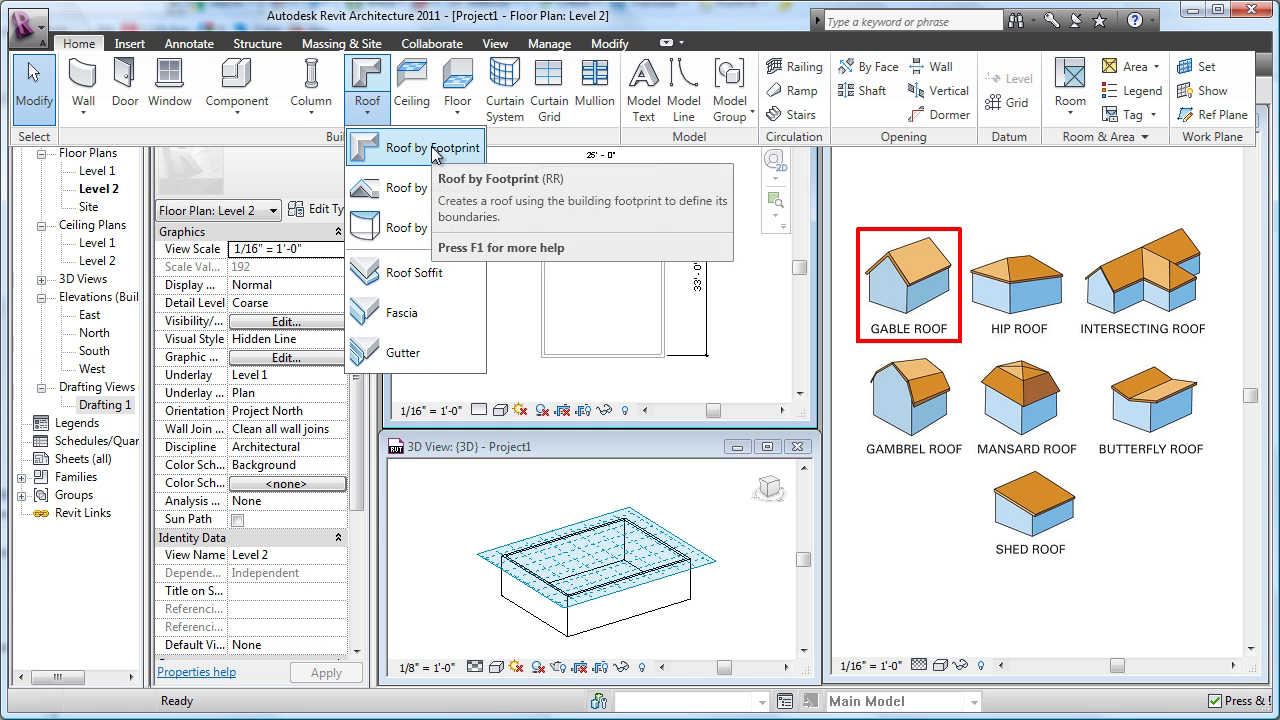
pyautogui.moveTo(432, 148)
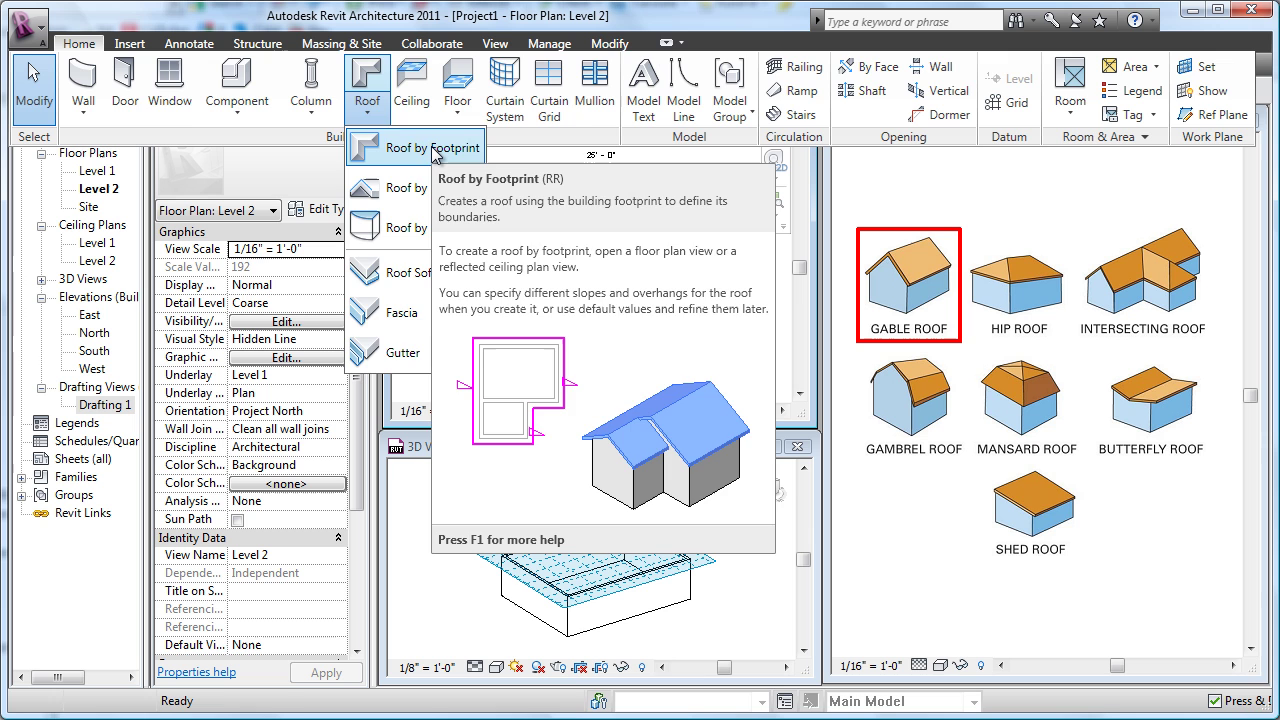
pyautogui.click(431, 146)
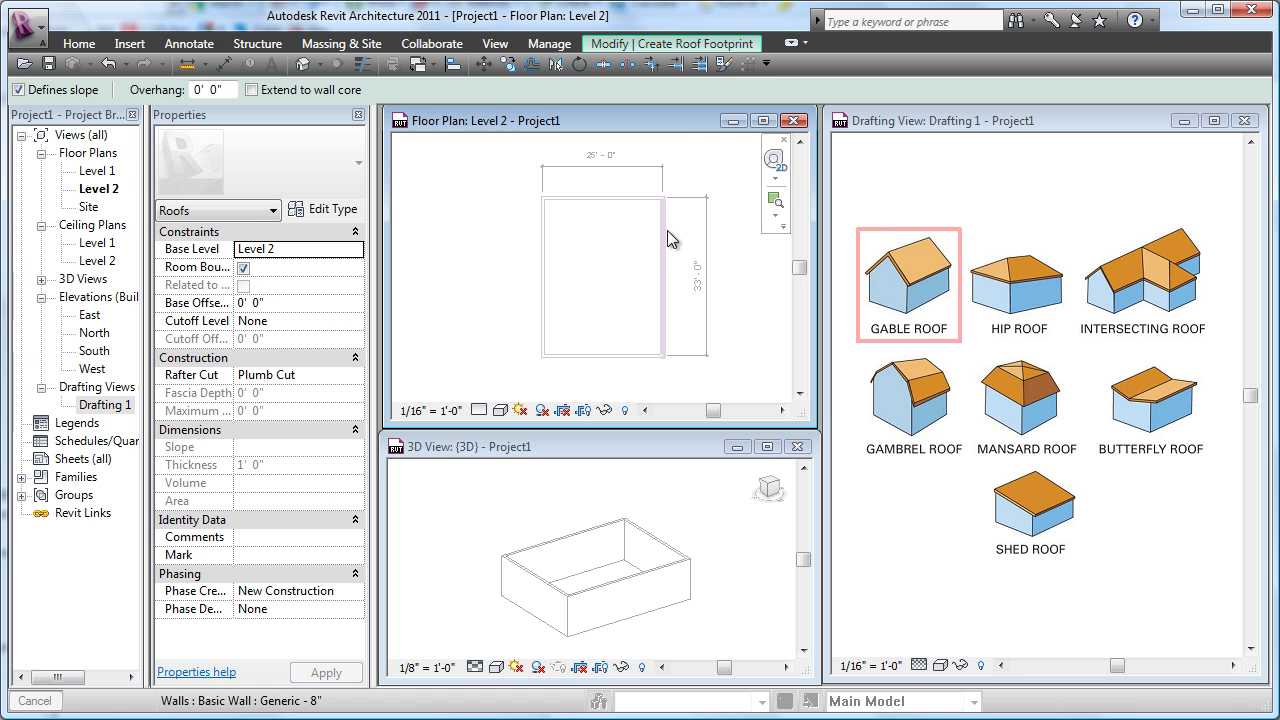
# Set the roof footprint overhang to 2' 0"
pyautogui.click(673, 44)
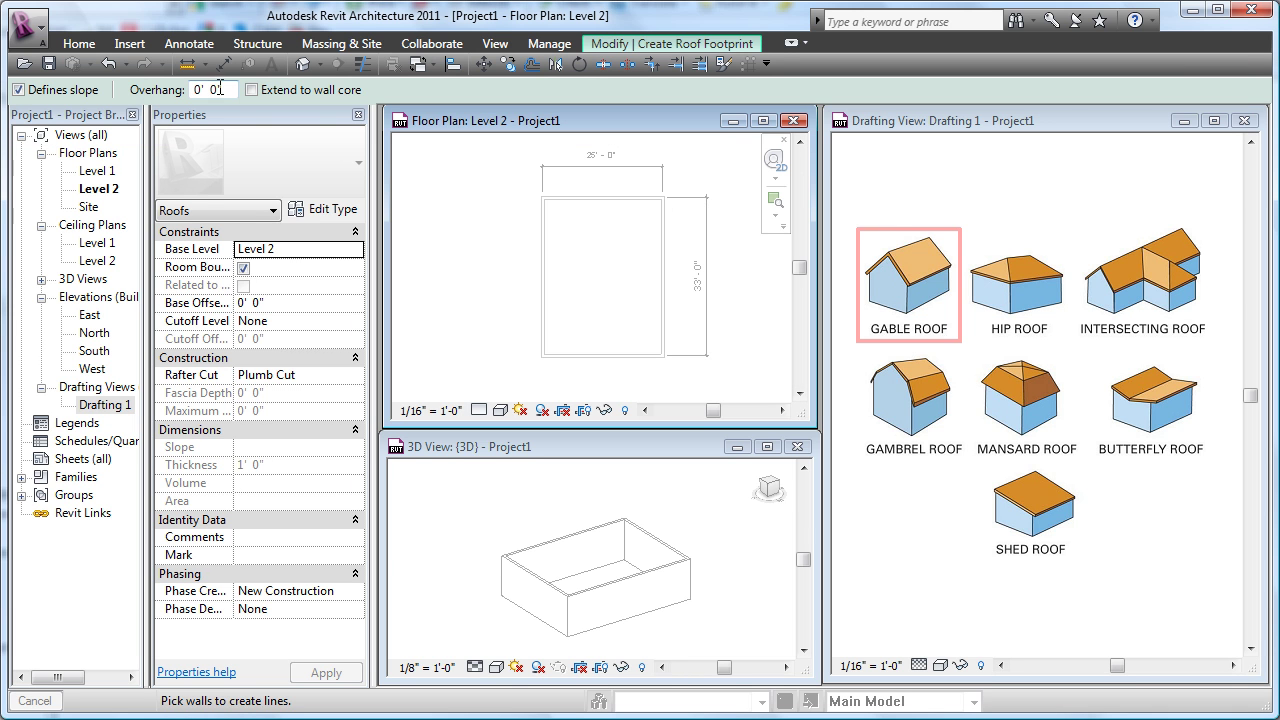
pyautogui.click(207, 87)
pyautogui.write('2')
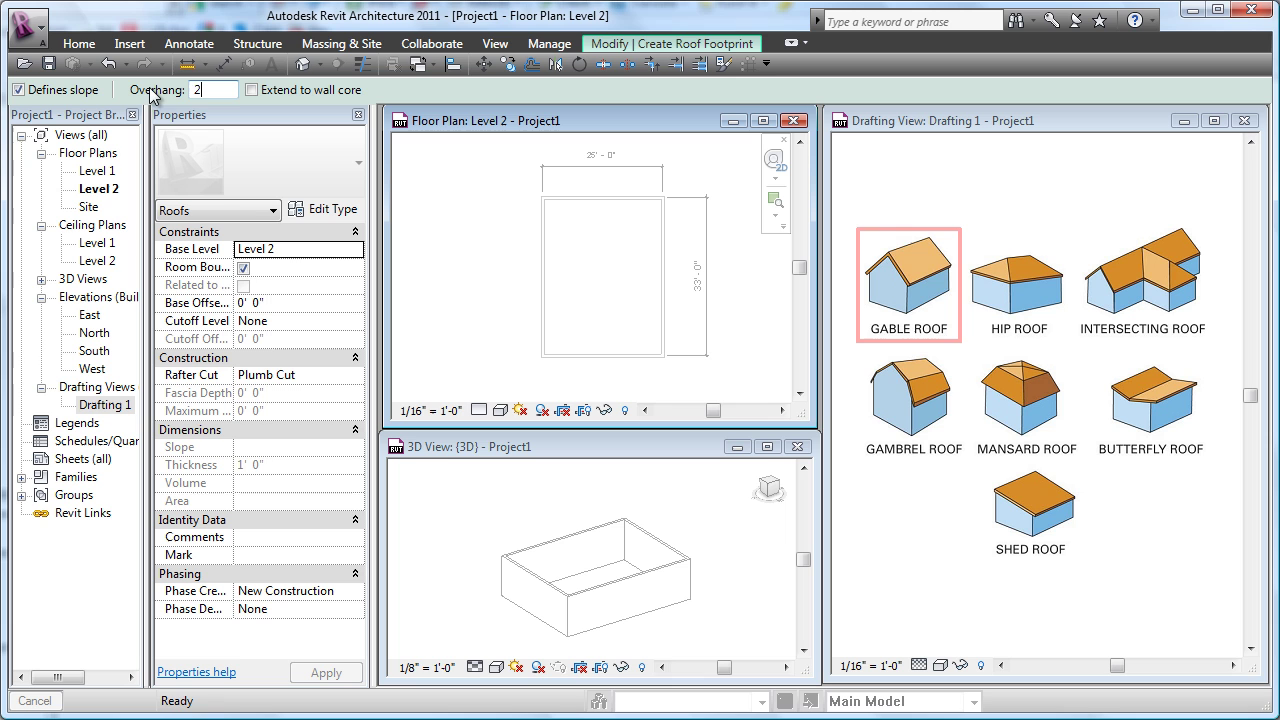
pyautogui.press('Return')
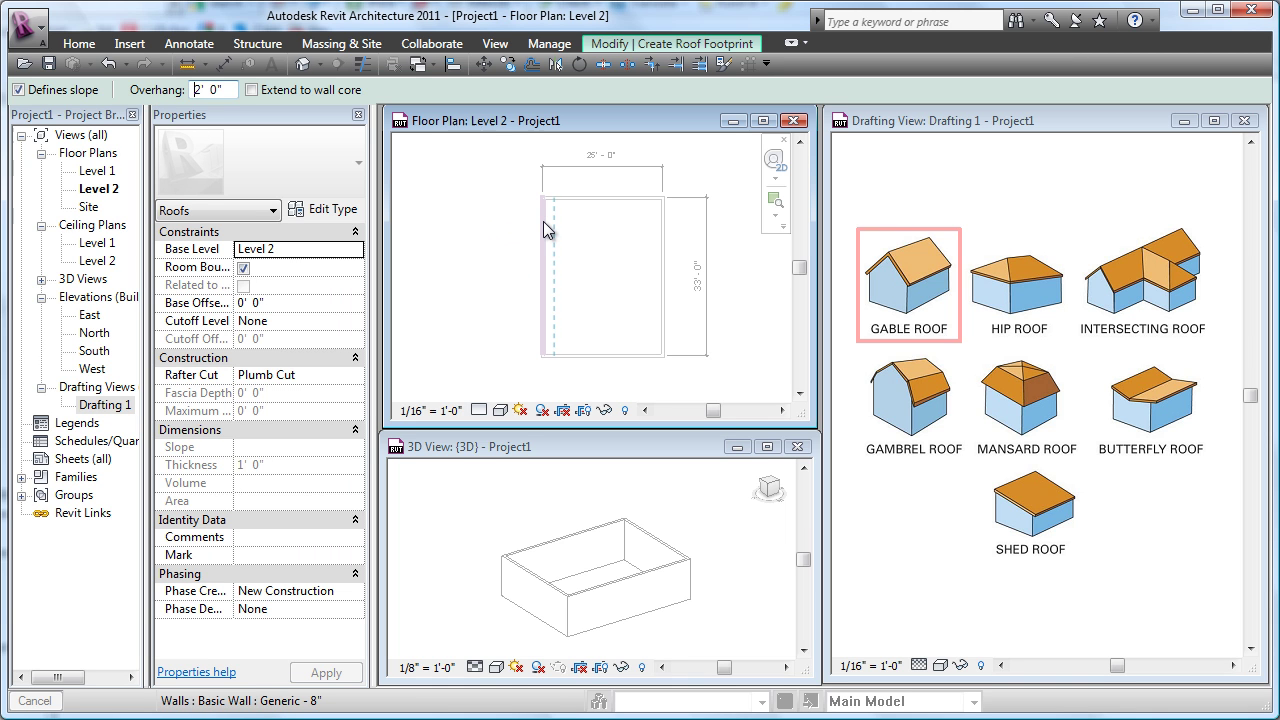
# Tab-select the wall chain to pick all four walls as sloped roof edges
pyautogui.press('Tab')
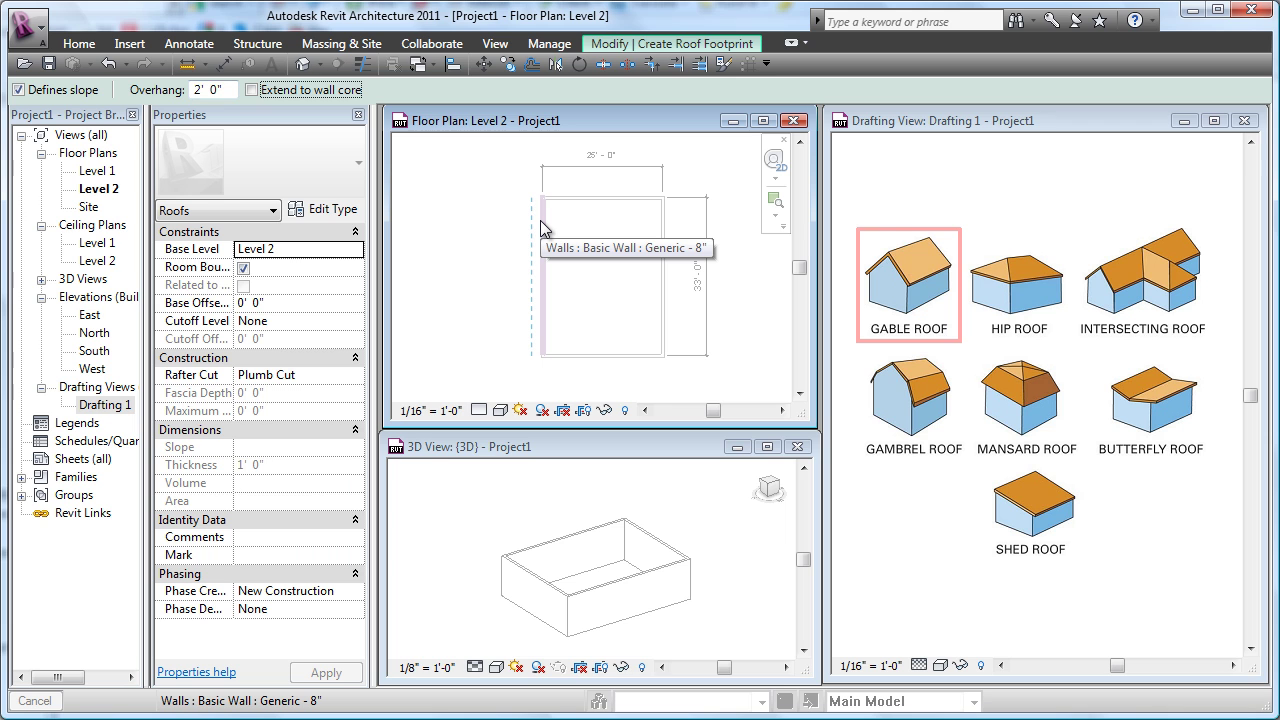
pyautogui.hotkey('shift', 'Tab')
pyautogui.press('Tab')
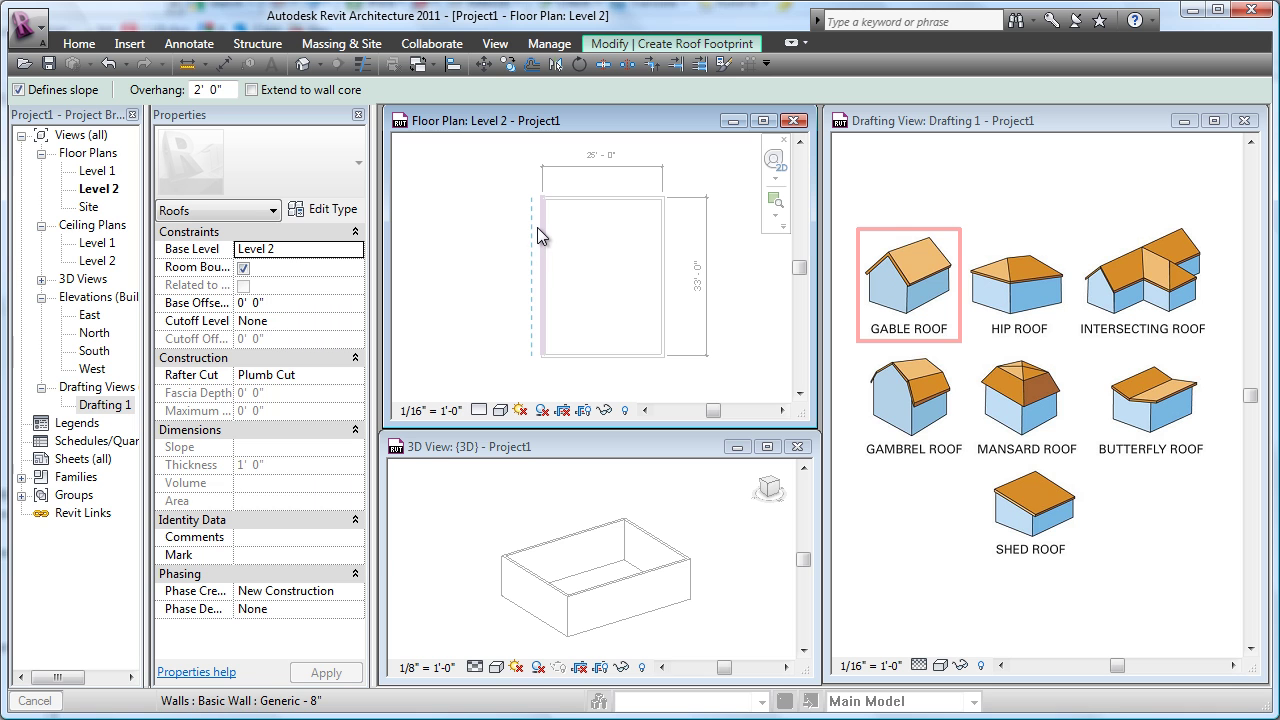
pyautogui.press('Tab')
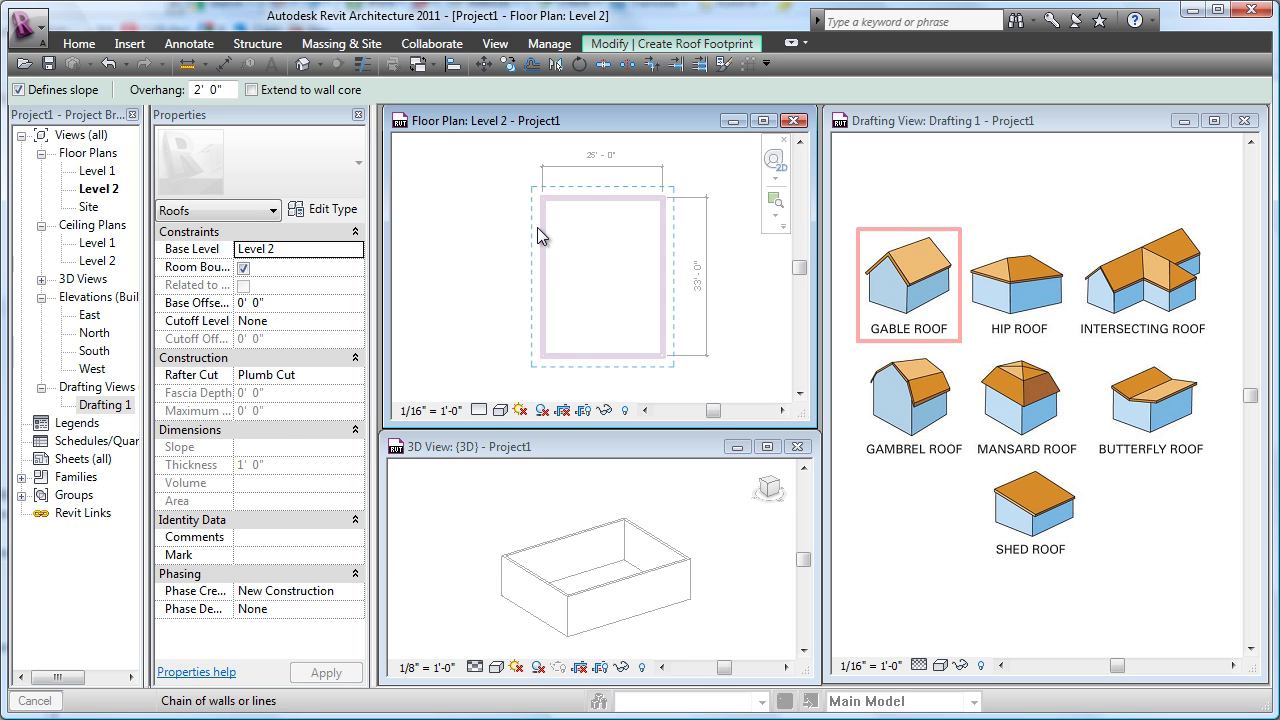
pyautogui.click(537, 228)
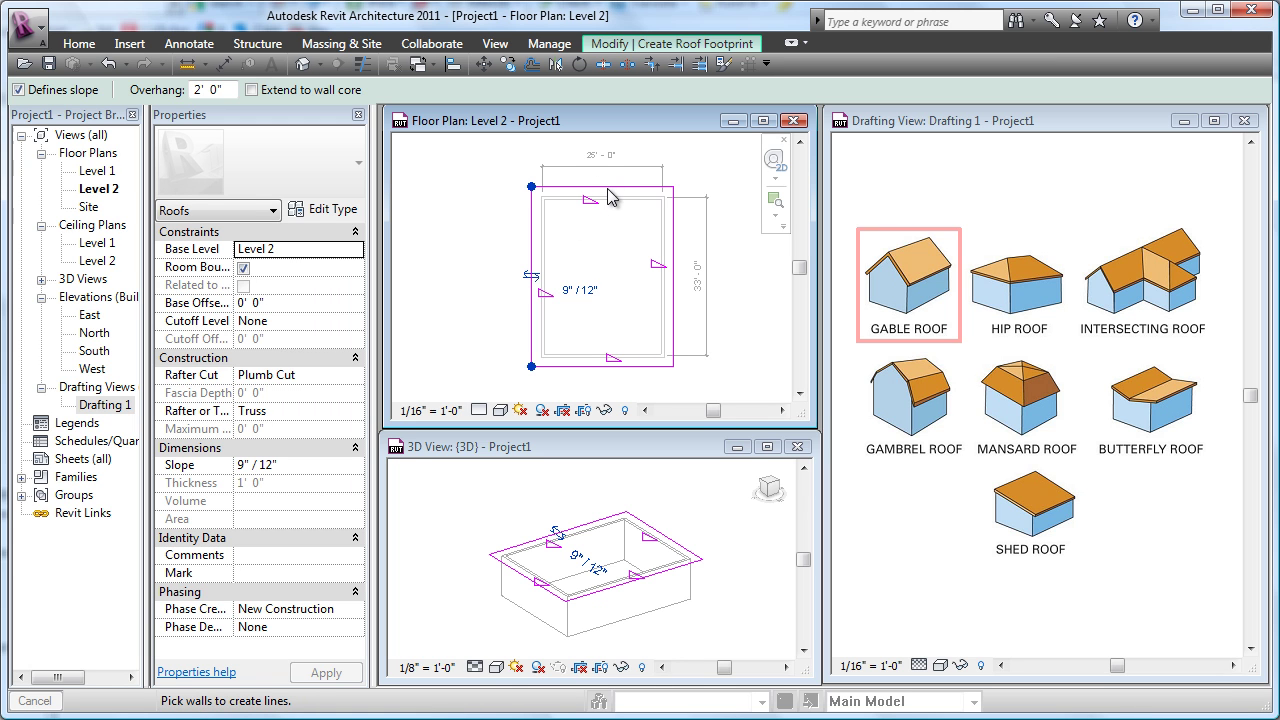
pyautogui.click(498, 212)
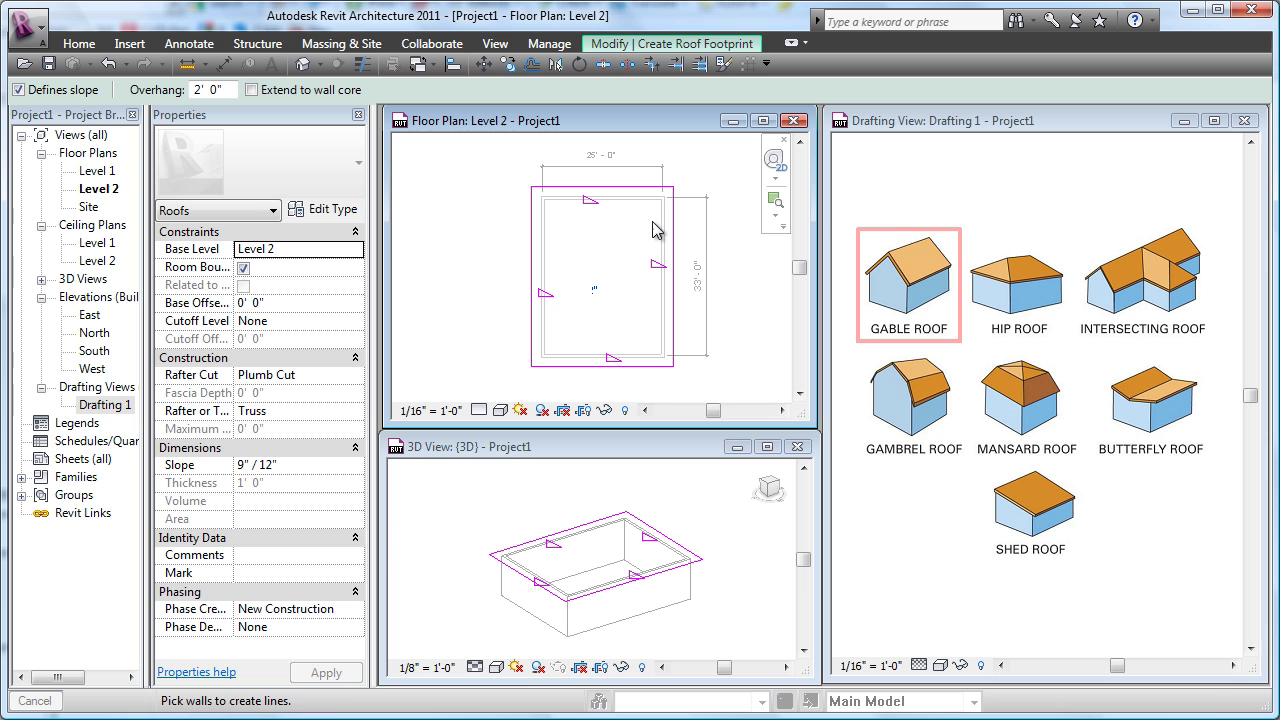
# Turn off Defines Slope on the top and bottom roof edges
pyautogui.press('Escape')
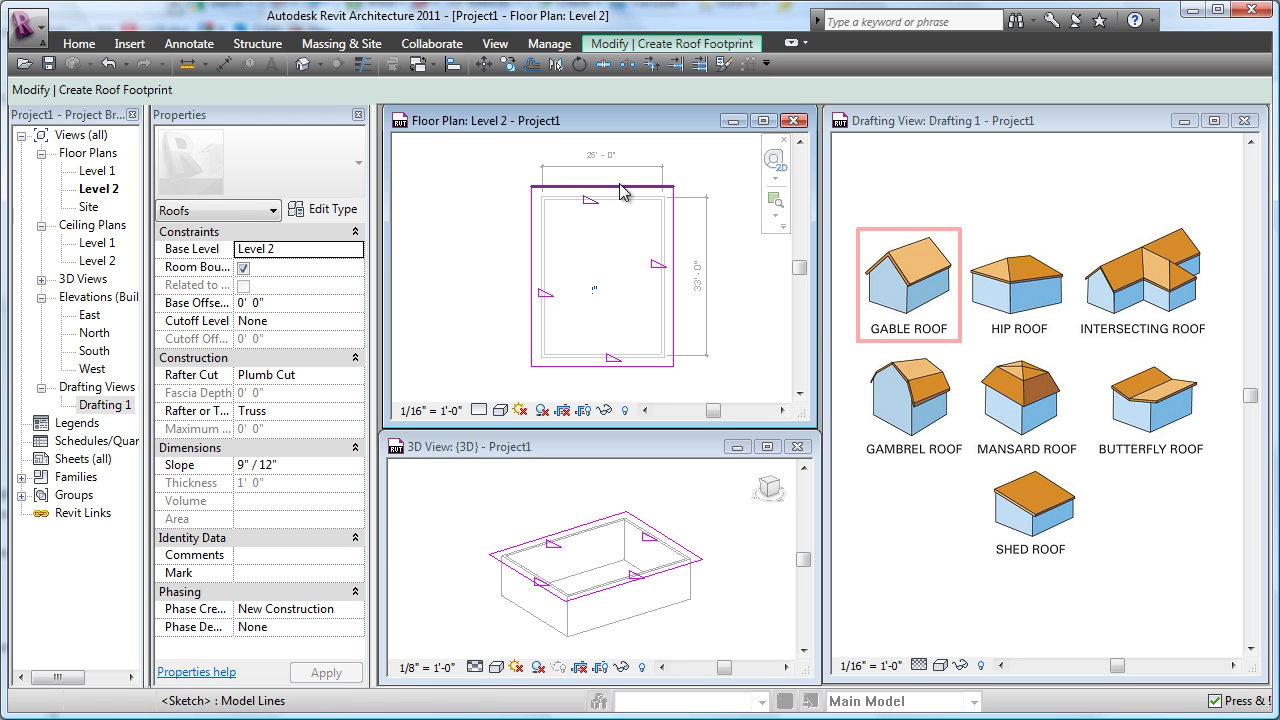
pyautogui.click(616, 187)
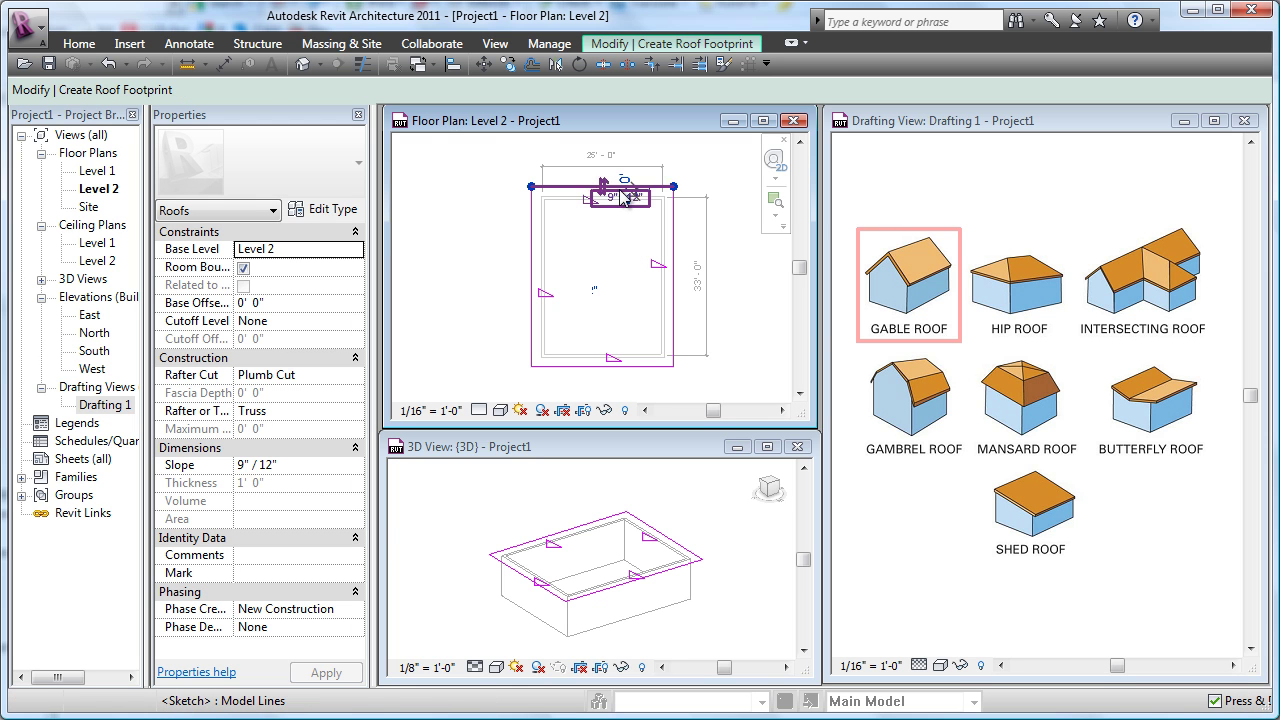
pyautogui.keyDown('ctrl'); pyautogui.click(646, 368); pyautogui.keyUp('ctrl')
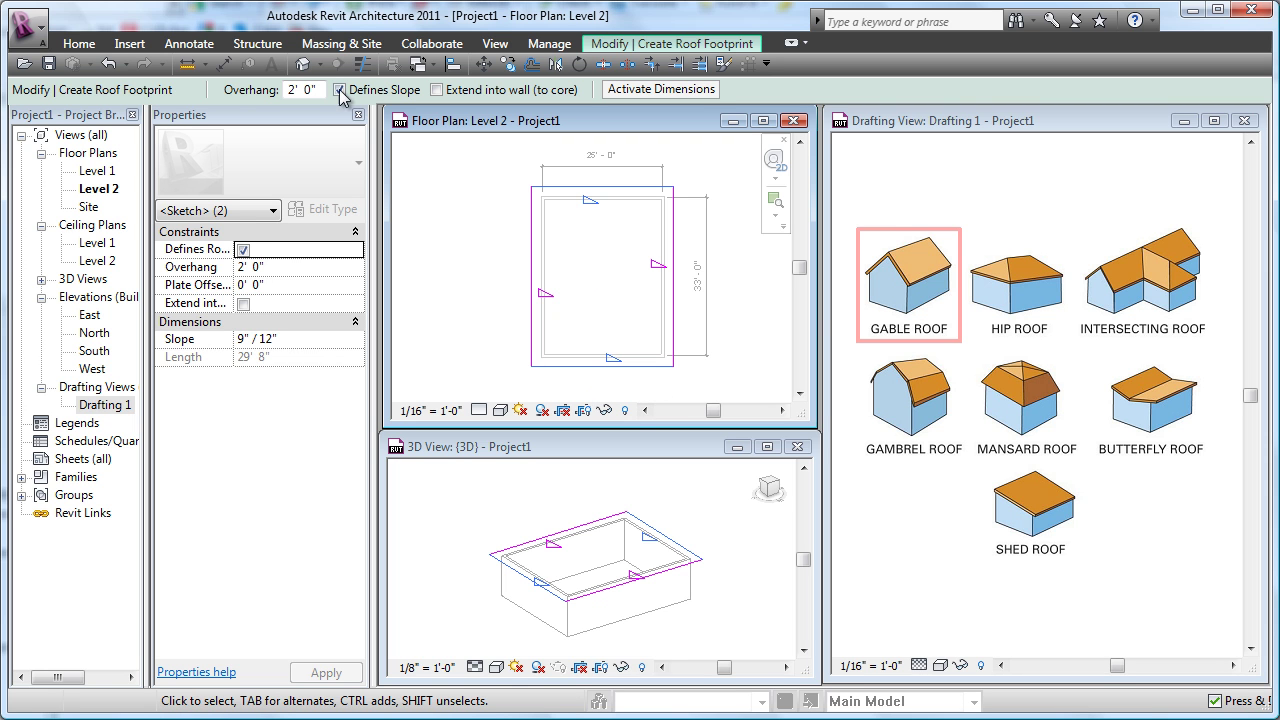
pyautogui.click(339, 89)
pyautogui.click(445, 267)
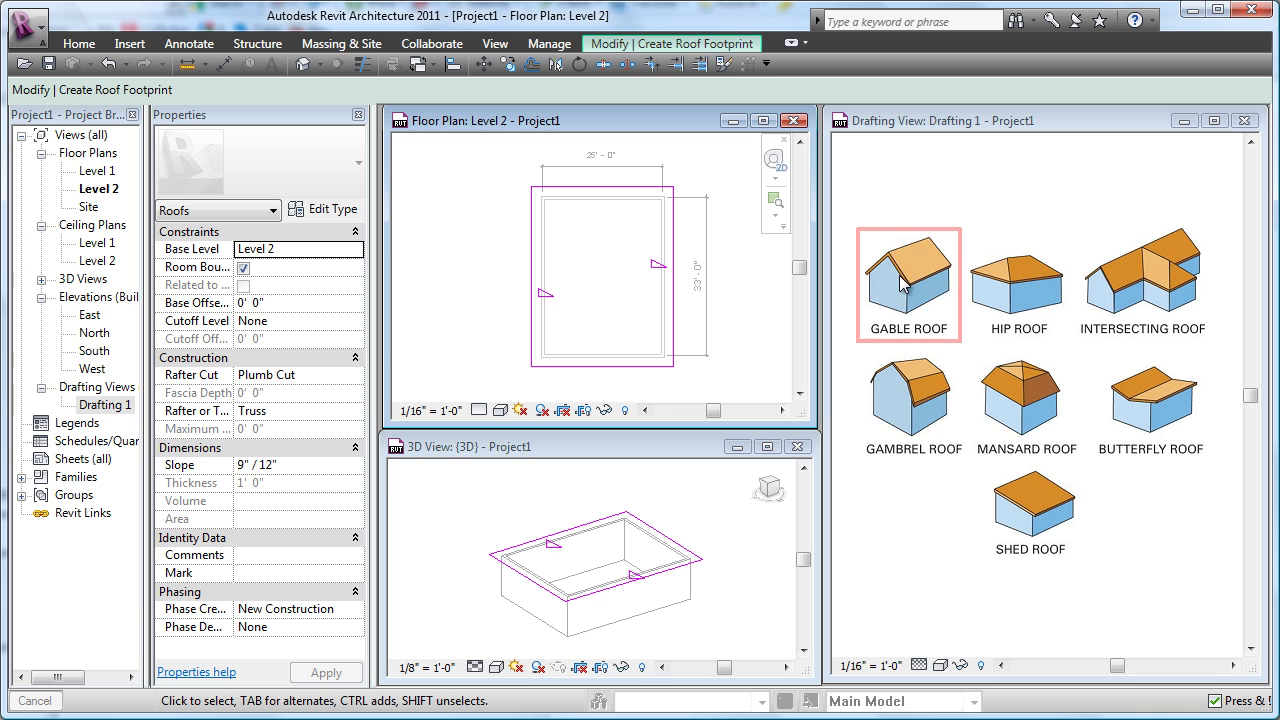
# Change the slope of the left and right roof edges to 7"/12"
pyautogui.click(673, 265)
pyautogui.keyDown('ctrl'); pyautogui.click(508, 265); pyautogui.keyUp('ctrl')
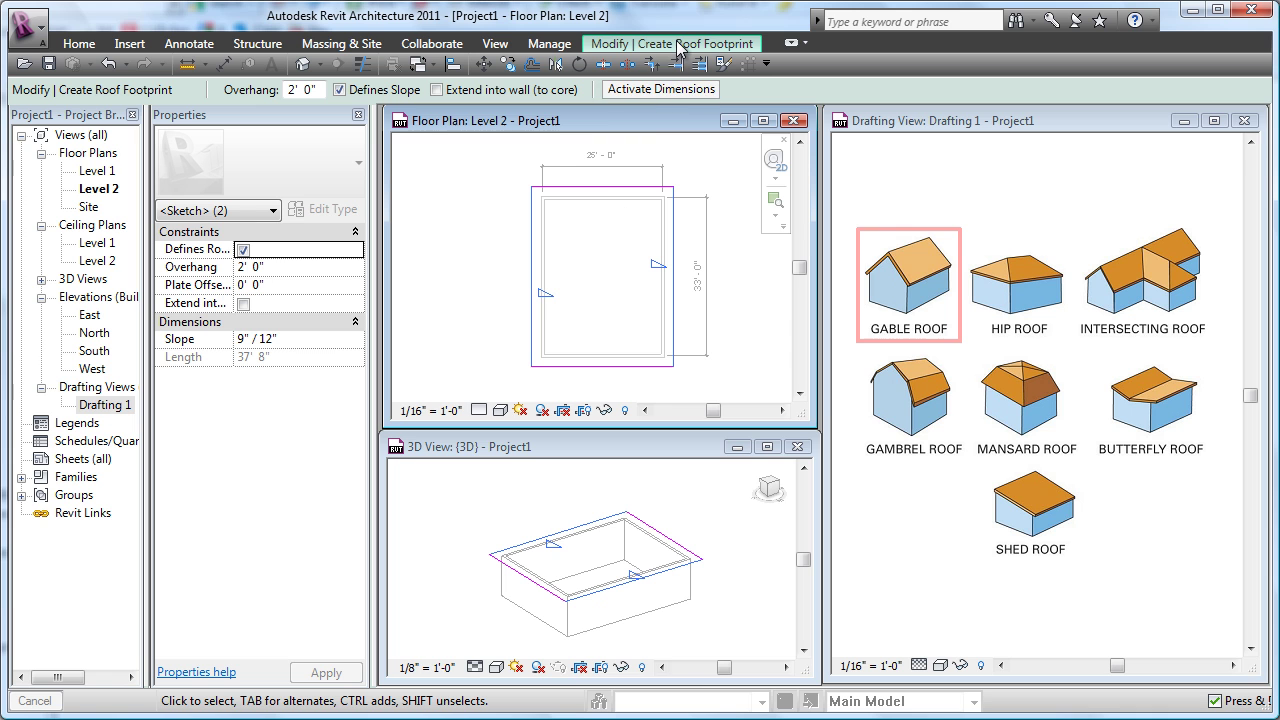
pyautogui.click(299, 340)
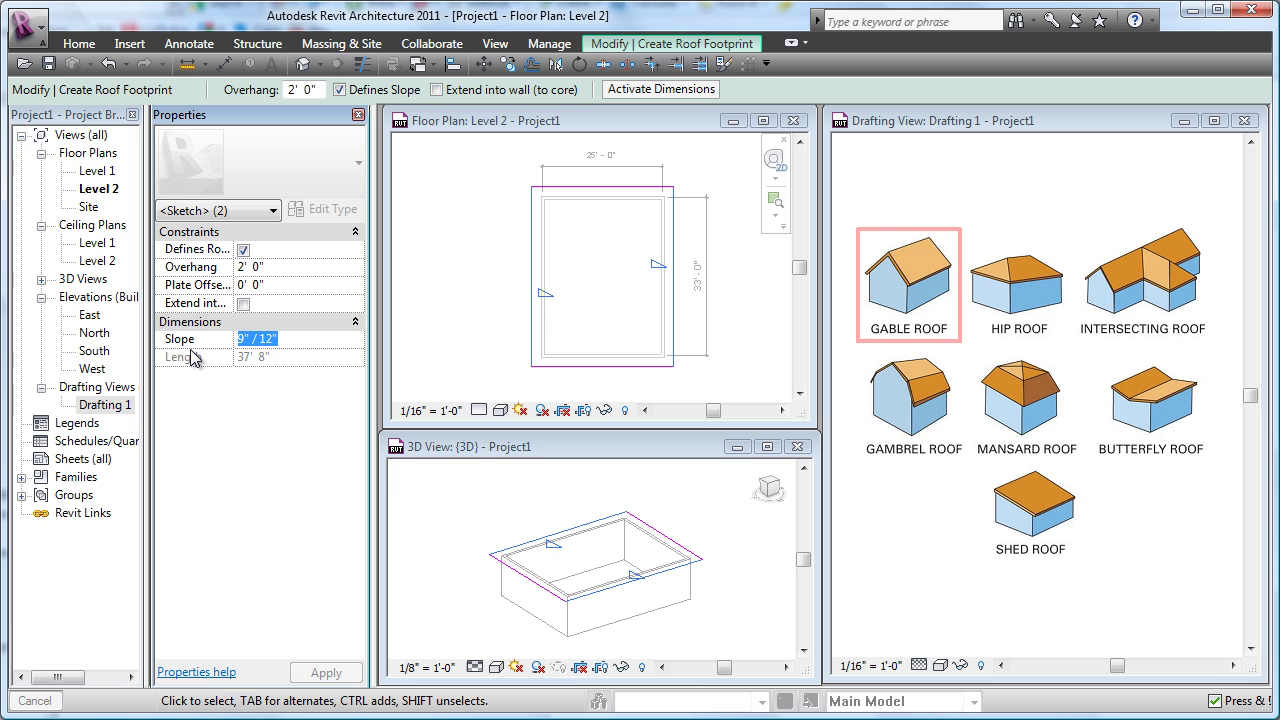
pyautogui.write('7')
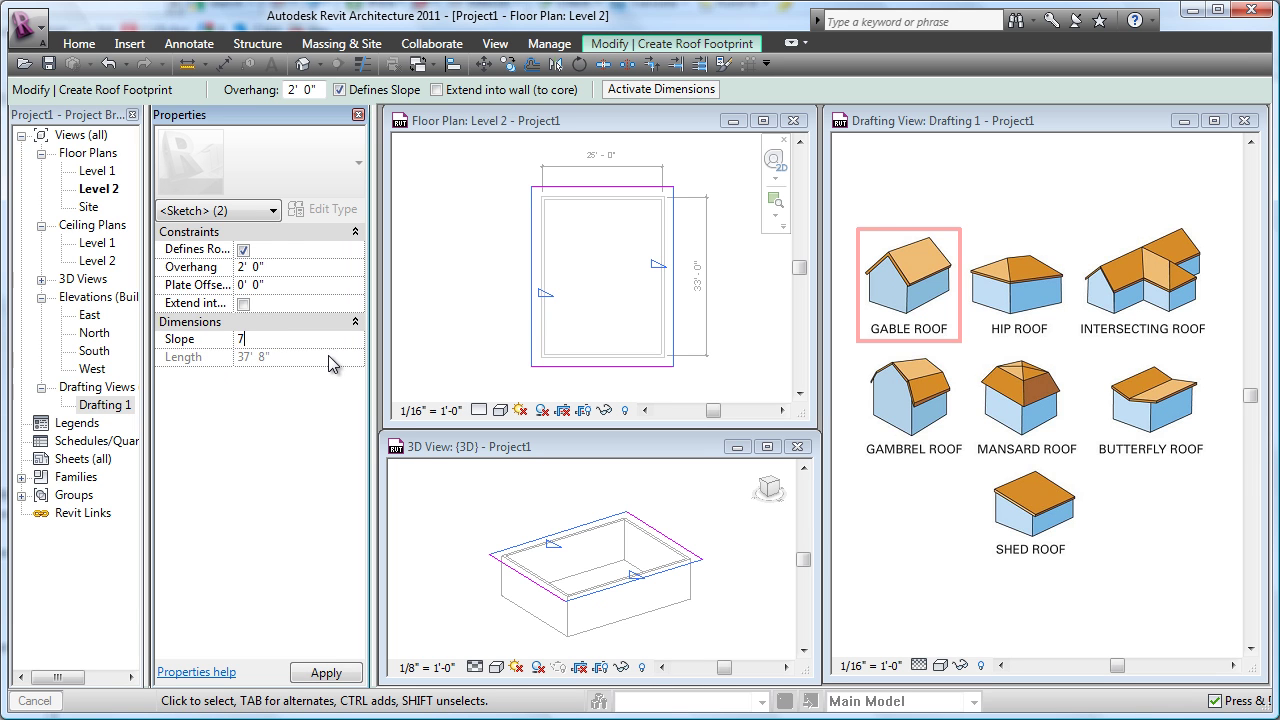
pyautogui.press('Return')
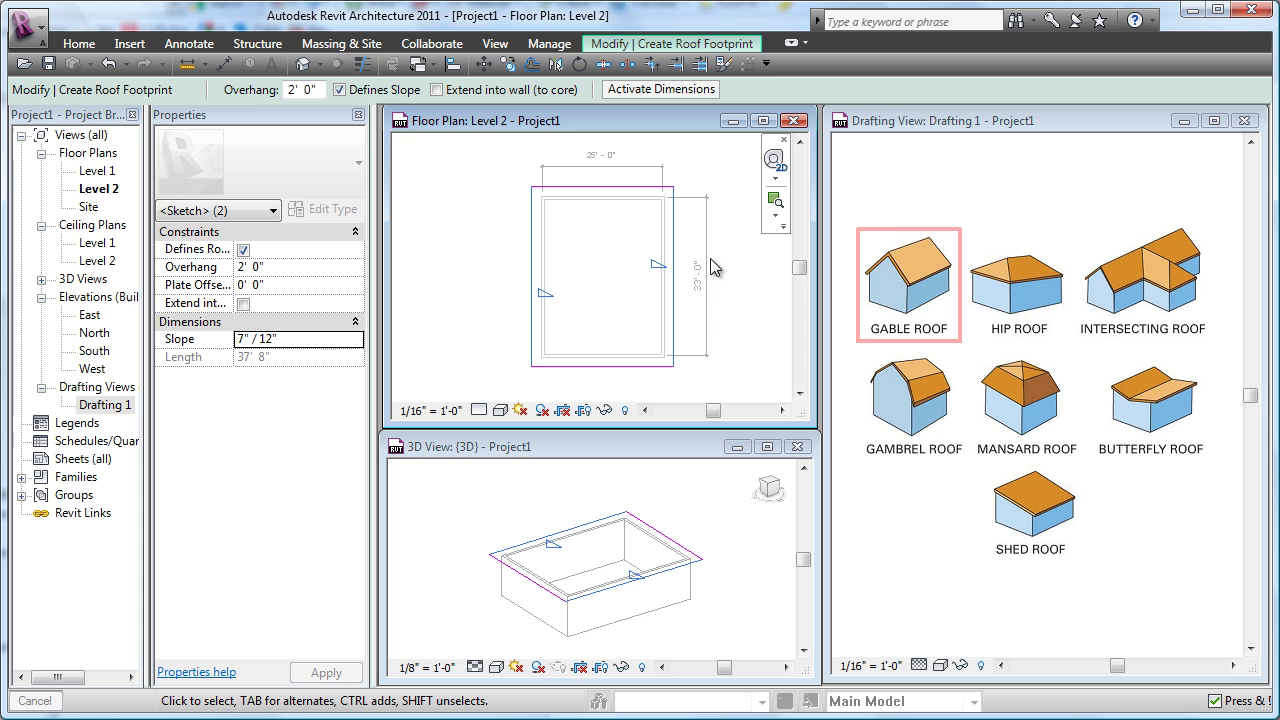
# Finish the footprint sketch to create the gable roof
pyautogui.click(683, 44)
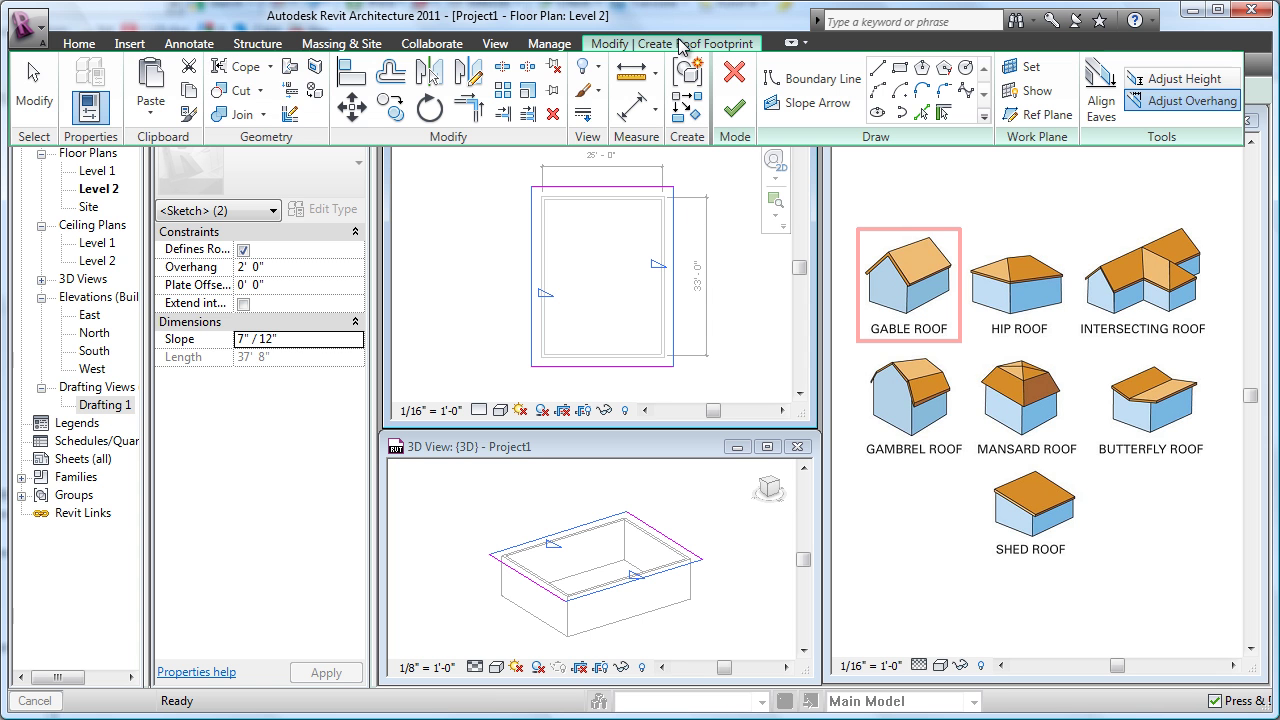
pyautogui.click(734, 108)
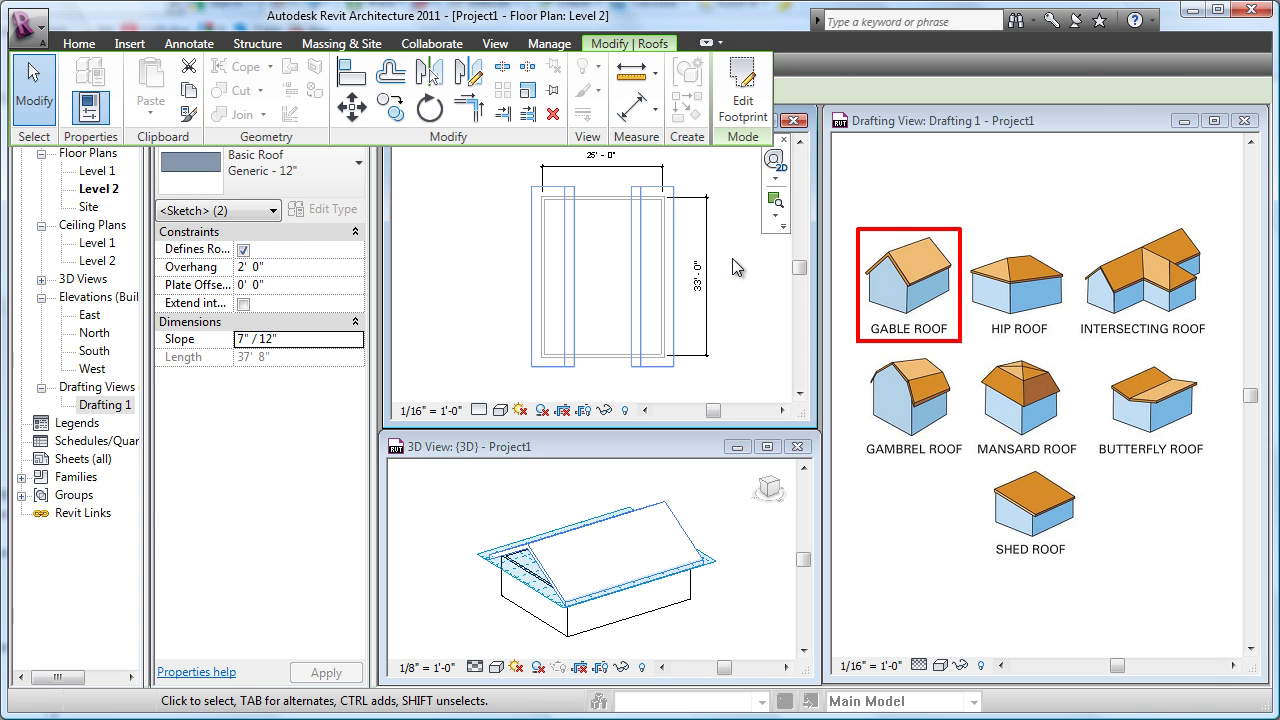
pyautogui.click(442, 252)
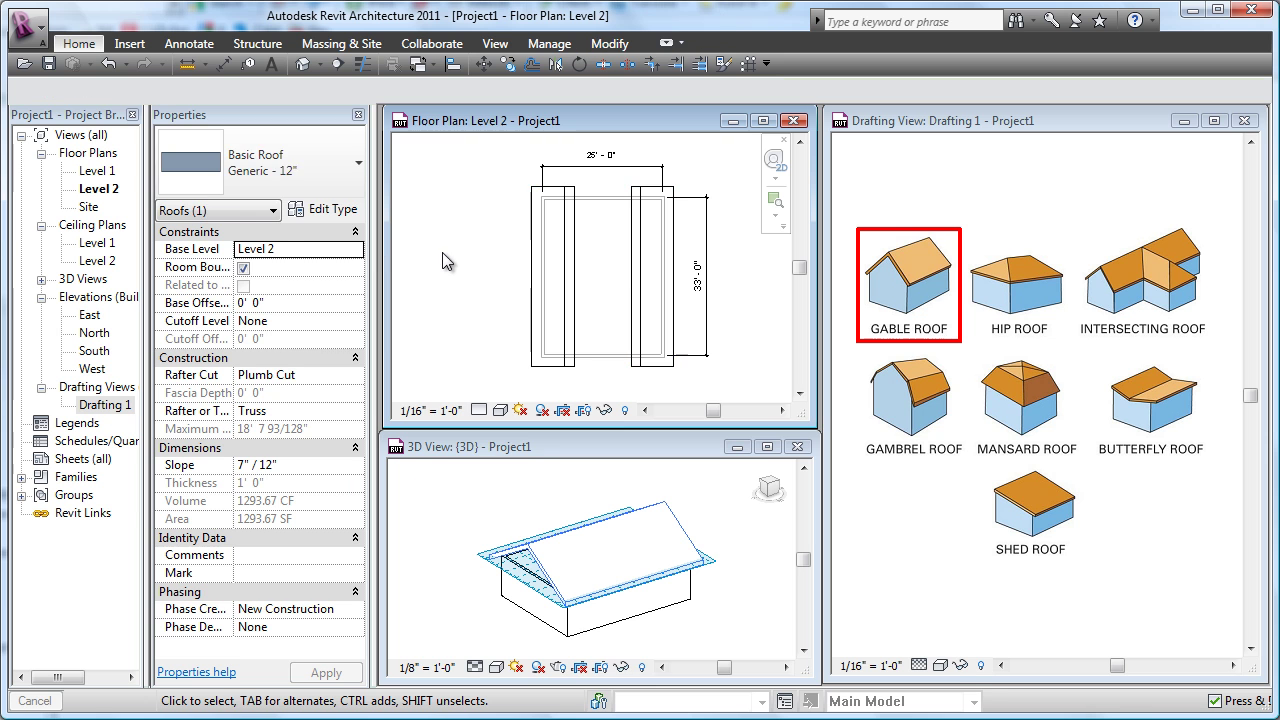
# Select the roof in 3D and change its slope to 10"/12"
pyautogui.click(727, 517)
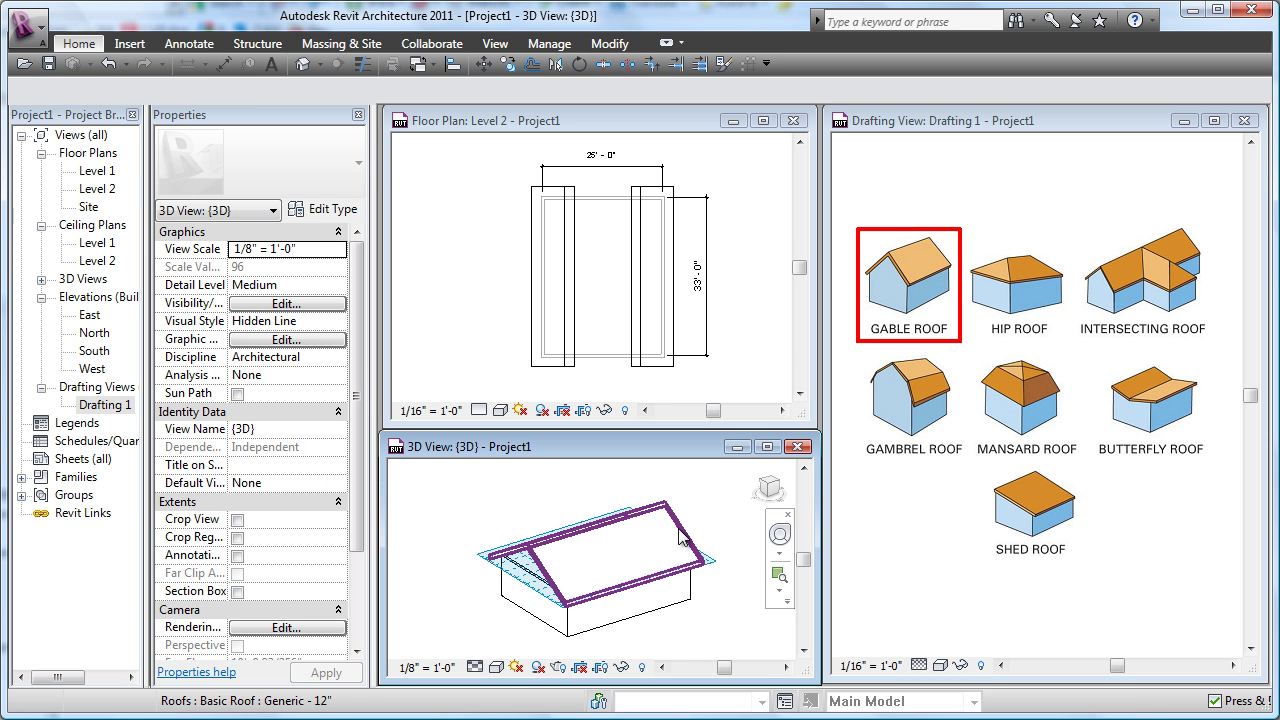
pyautogui.click(686, 525)
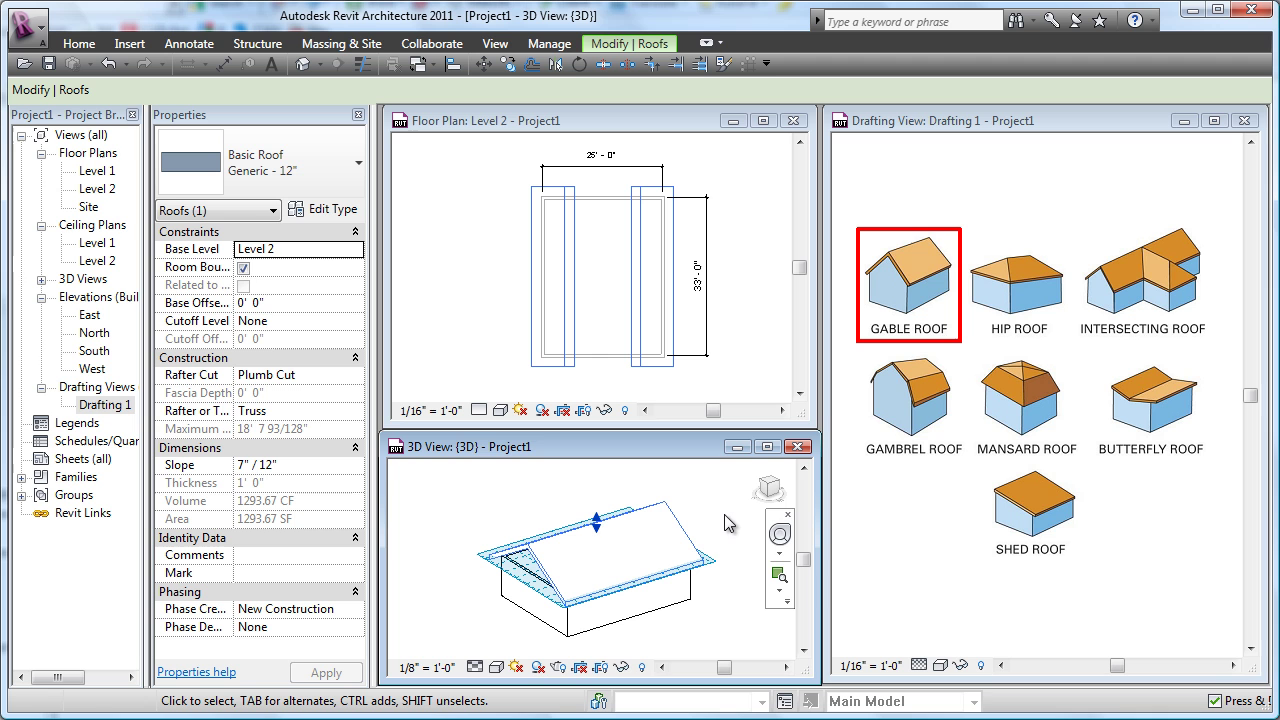
pyautogui.click(292, 466)
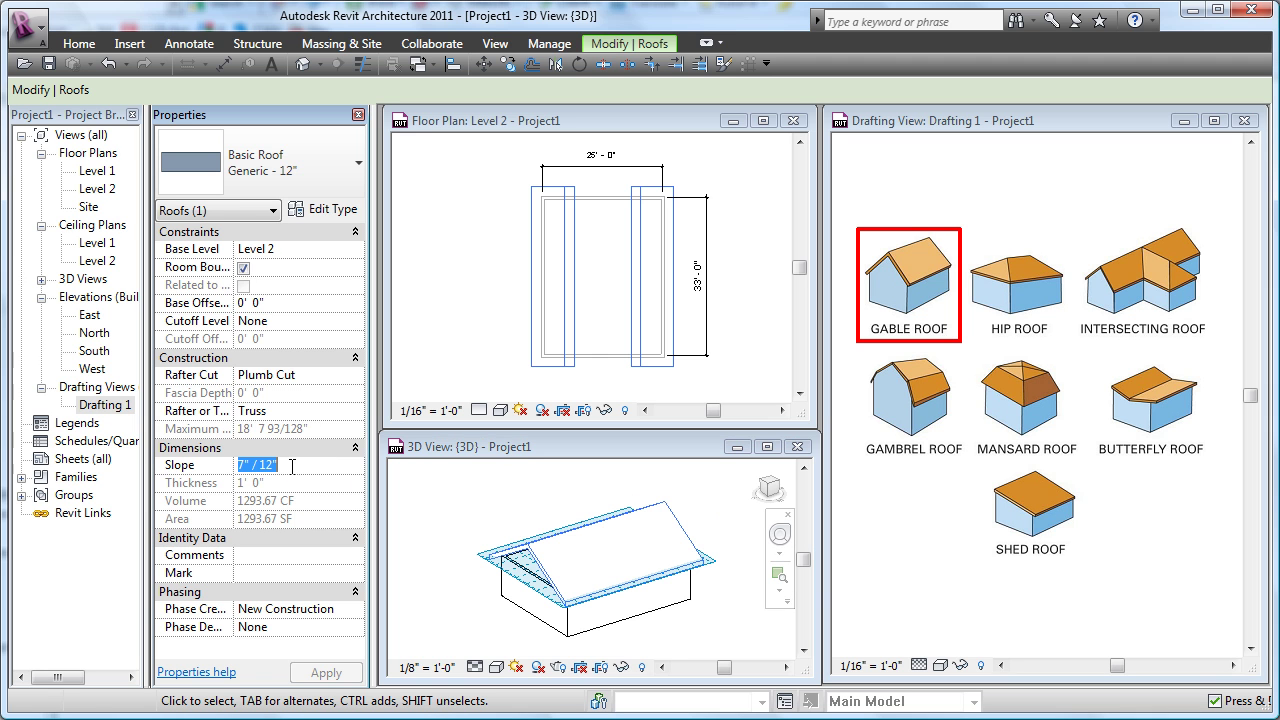
pyautogui.write('10')
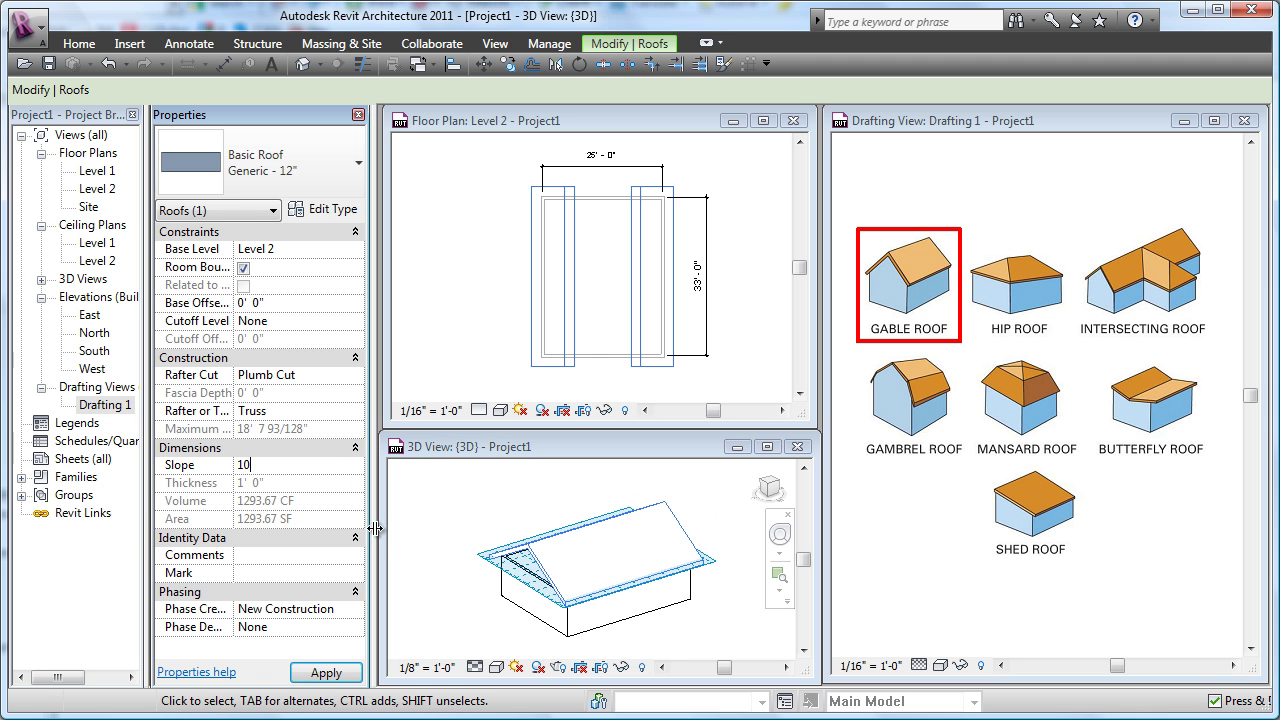
pyautogui.click(435, 491)
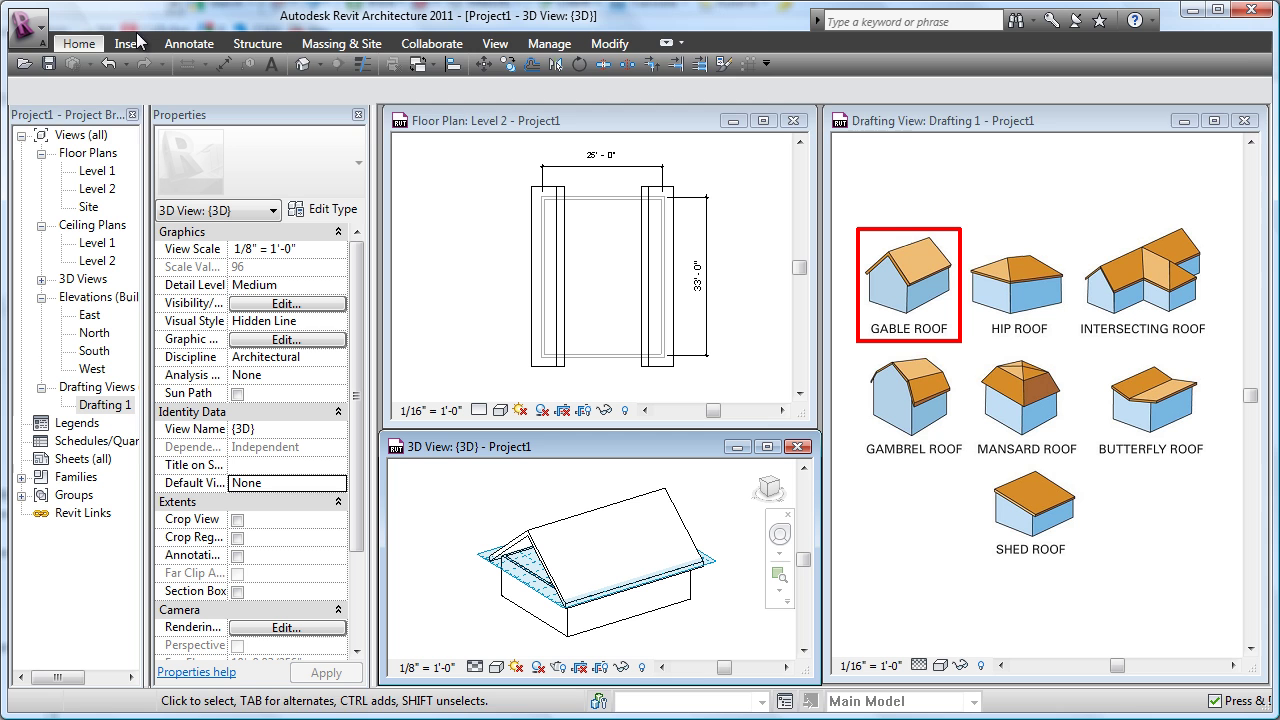
# Select the chain of four walls and attach their tops to the gable roof
pyautogui.click(92, 46)
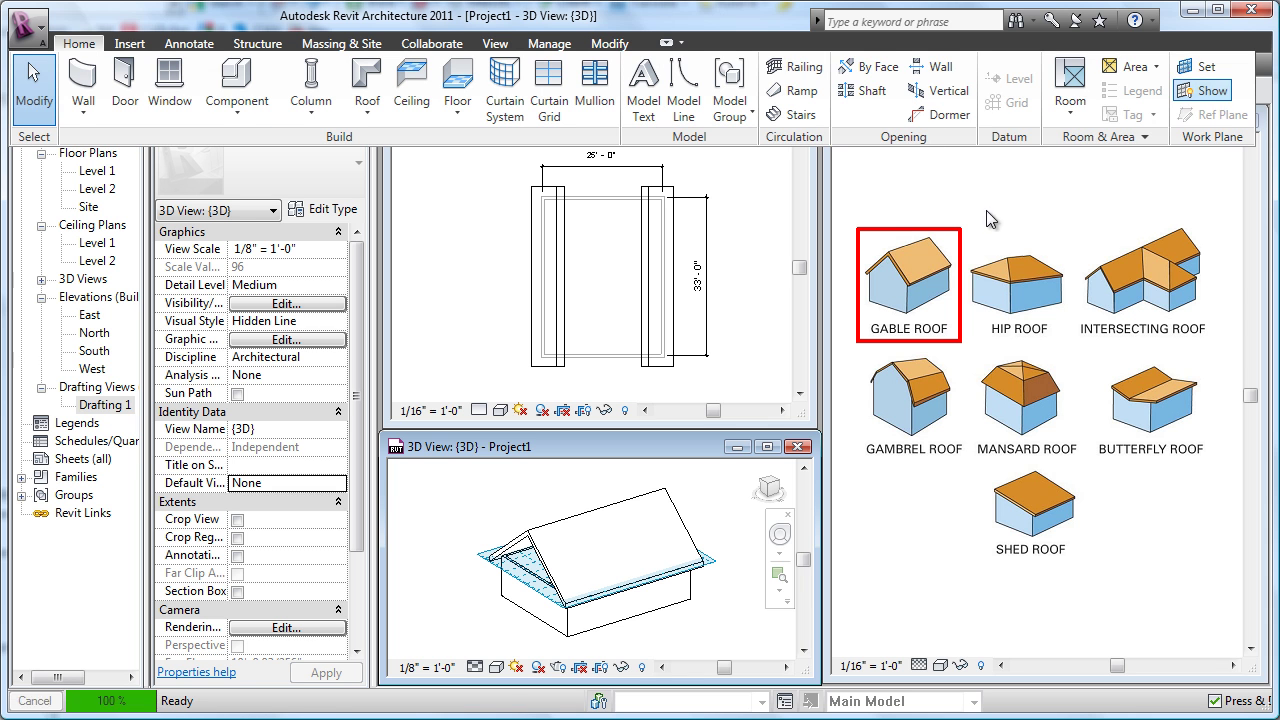
pyautogui.press('Escape')
pyautogui.moveTo(630, 545)
pyautogui.keyDown('shift'); pyautogui.mouseDown(button='middle')
pyautogui.moveTo(565, 553)
pyautogui.moveTo(623, 533)
pyautogui.mouseUp(button='middle'); pyautogui.keyUp('shift')
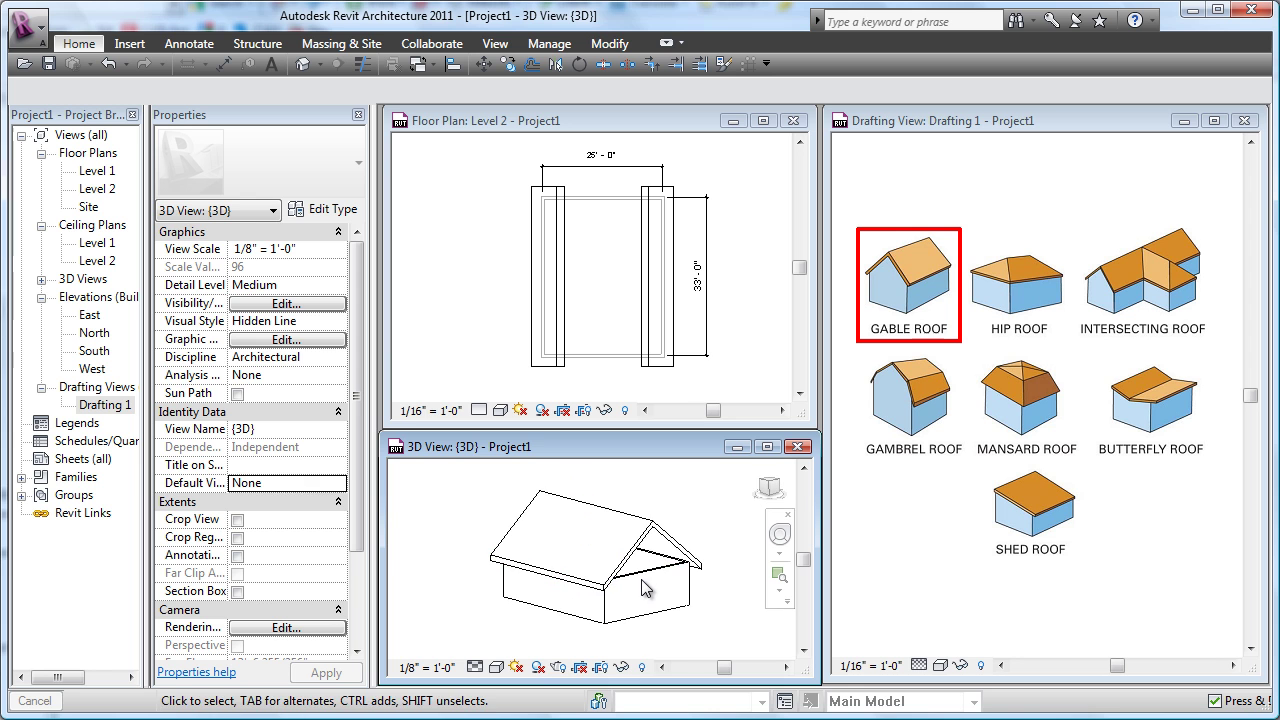
pyautogui.press('Tab')
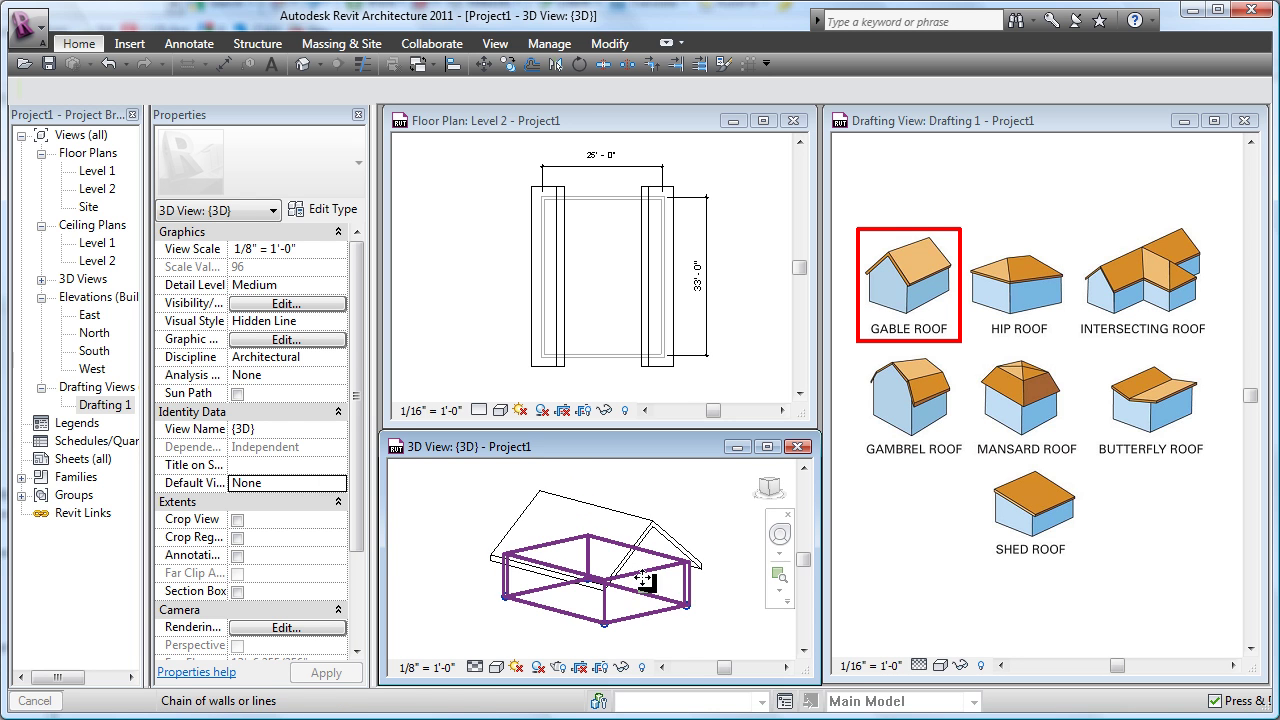
pyautogui.click(645, 585)
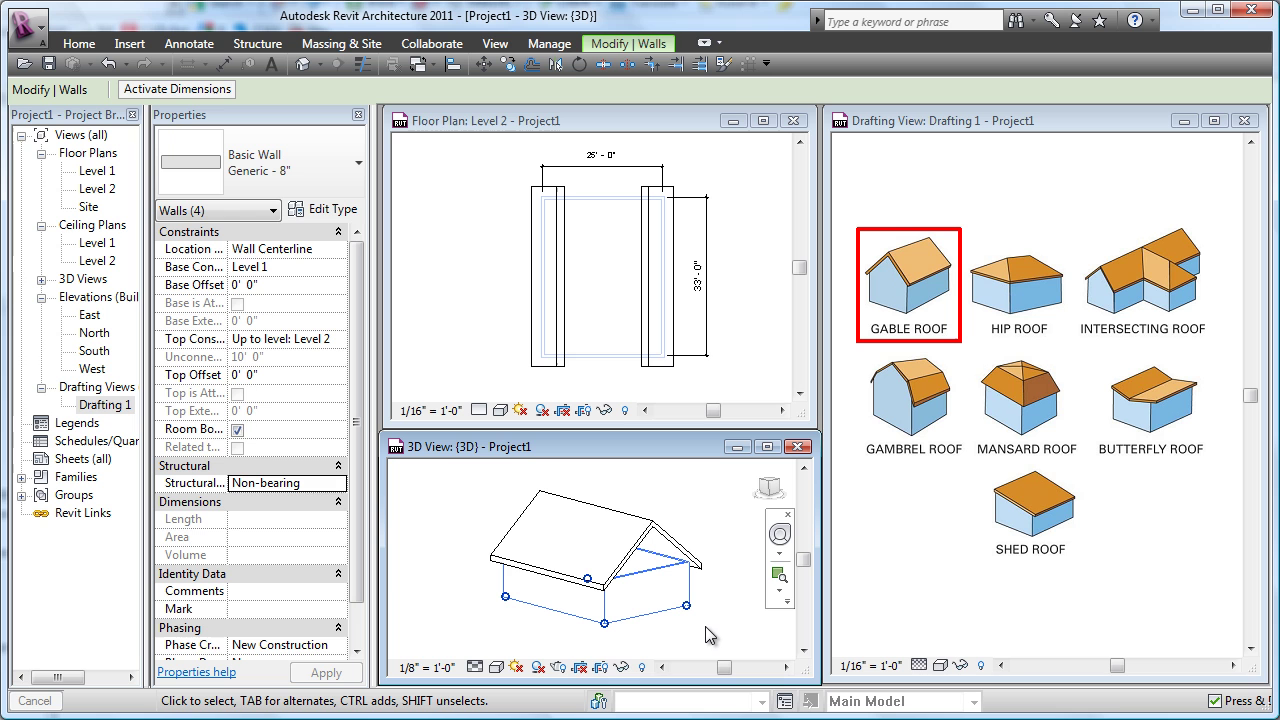
pyautogui.click(628, 45)
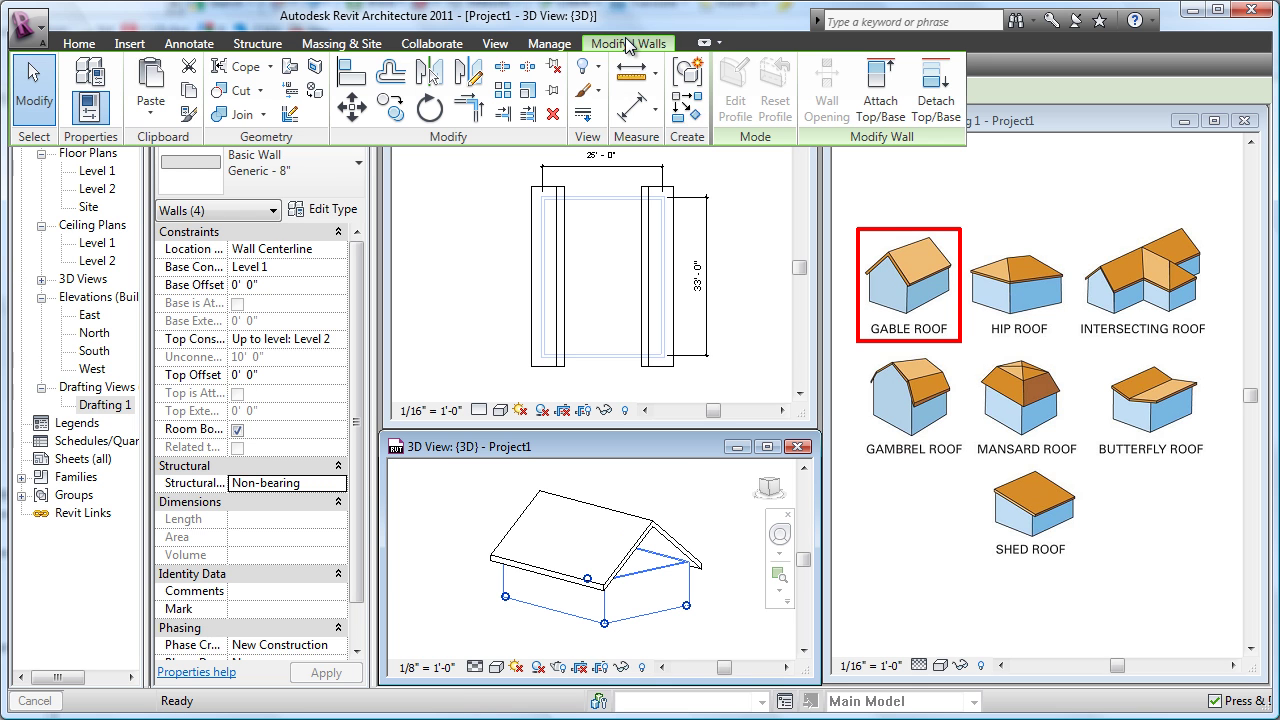
pyautogui.click(875, 95)
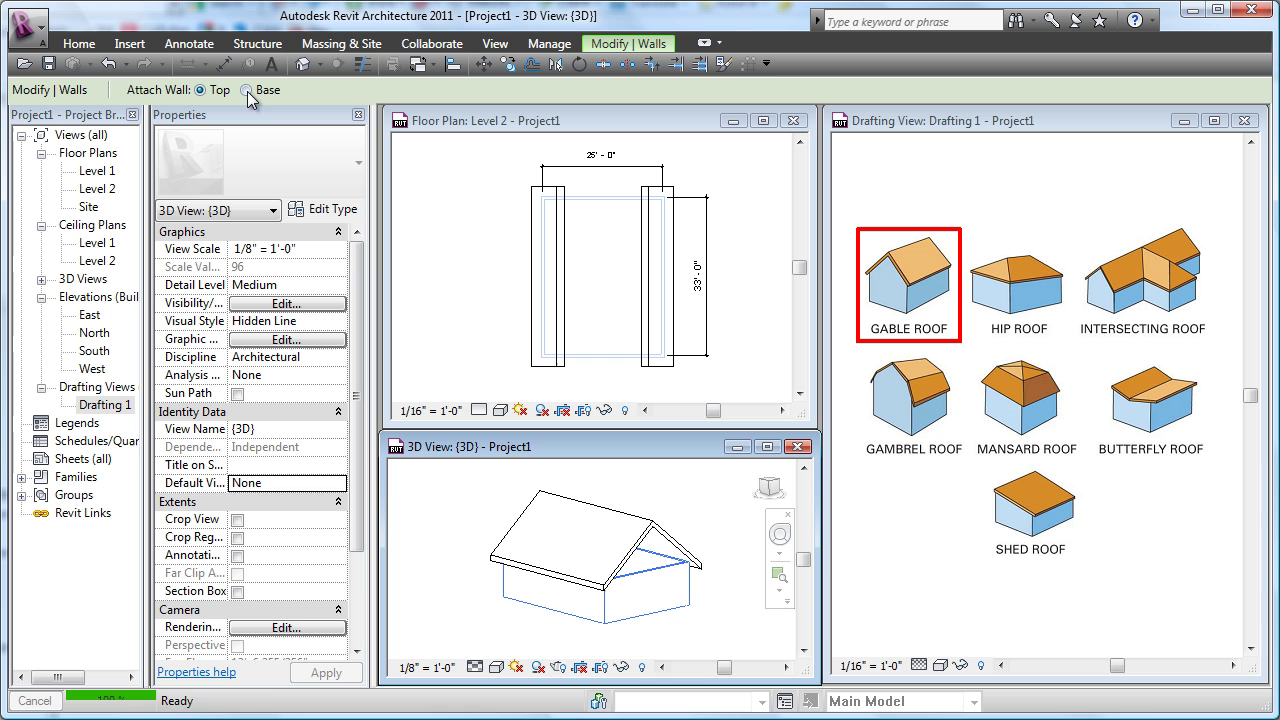
pyautogui.click(640, 550)
pyautogui.press('Escape')
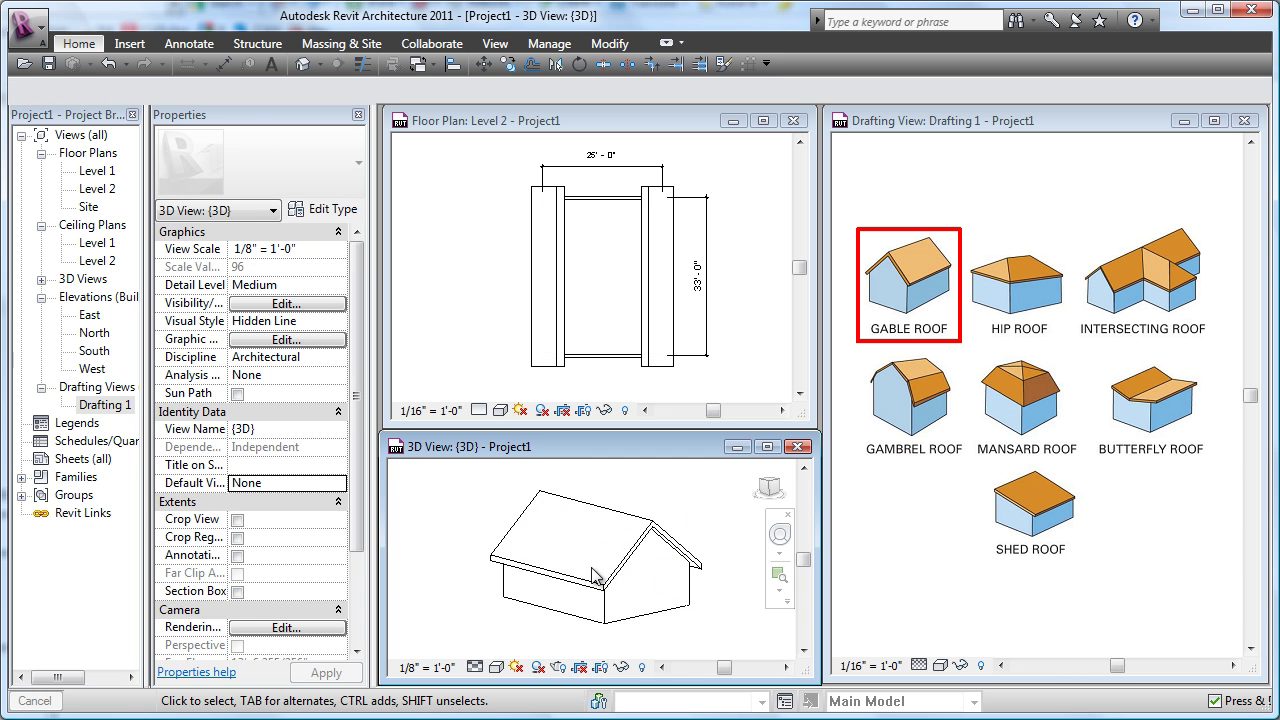
pyautogui.moveTo(593, 576)
pyautogui.keyDown('shift'); pyautogui.mouseDown(button='middle')
pyautogui.moveTo(700, 590)
pyautogui.moveTo(637, 592)
pyautogui.mouseUp(button='middle'); pyautogui.keyUp('shift')
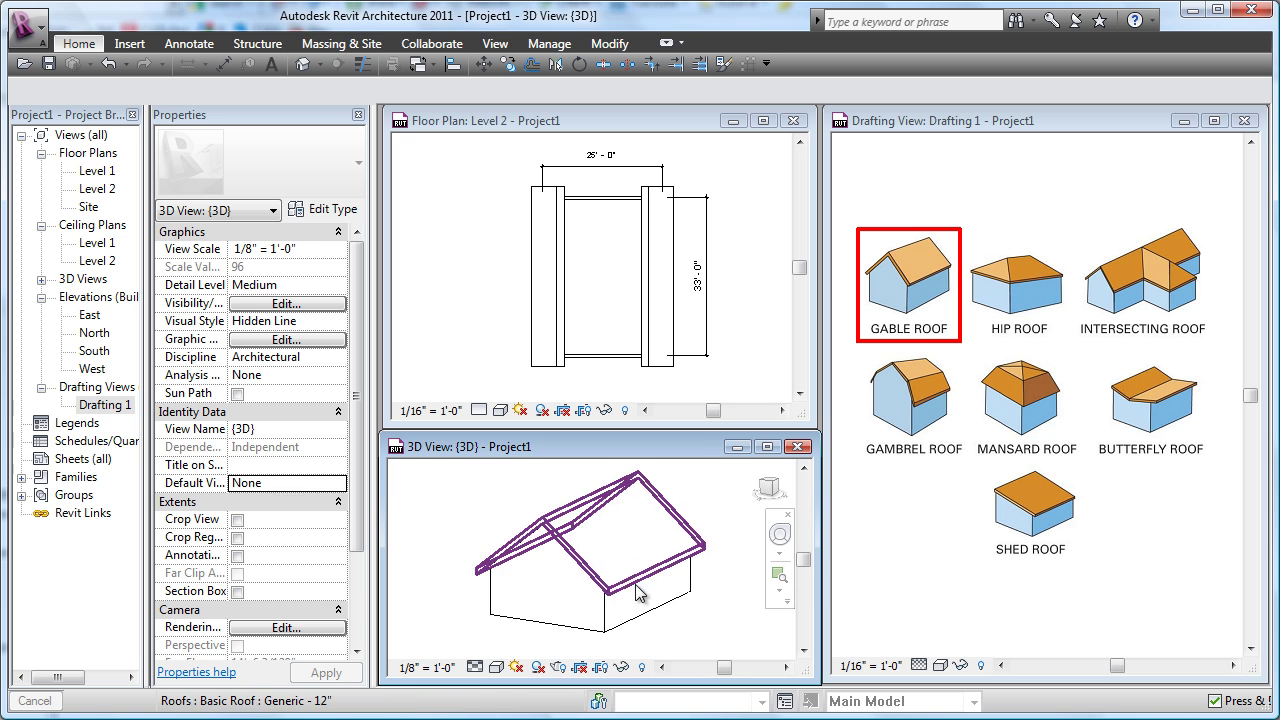
# Set the 3D view to Shaded with Edges, after briefly trying Realistic
pyautogui.press('s')
pyautogui.press('d')
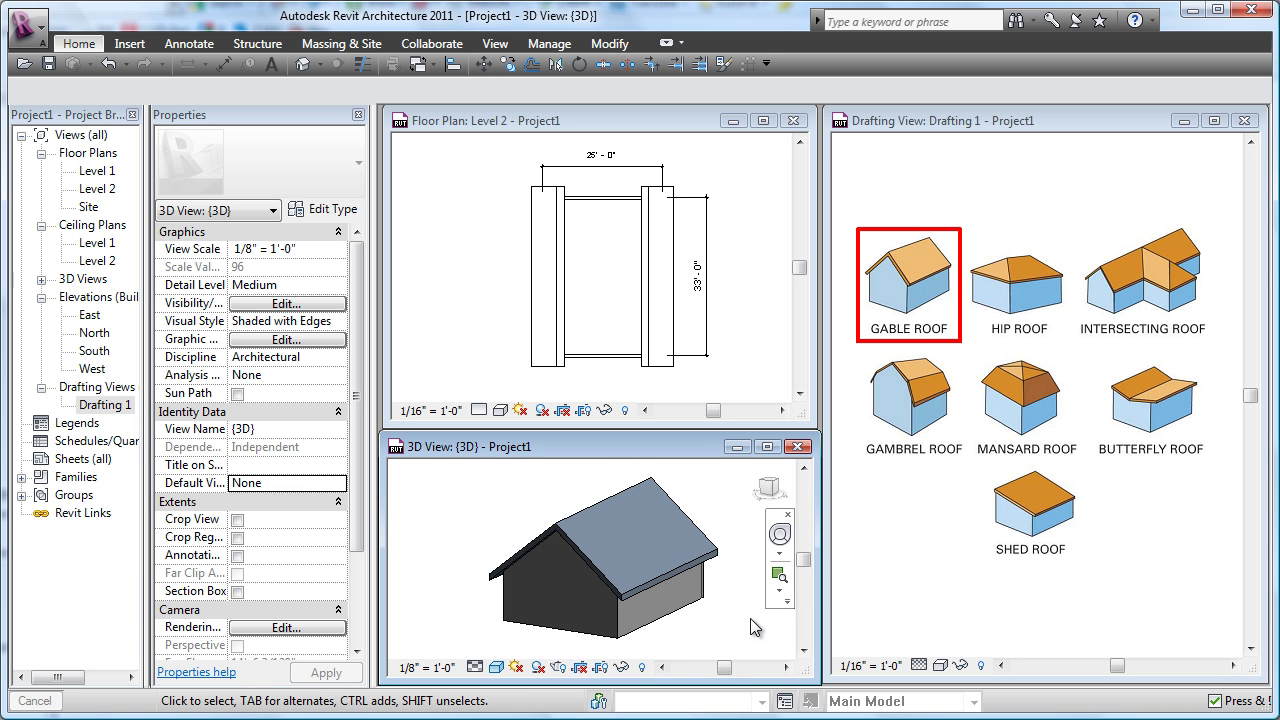
pyautogui.click(497, 667)
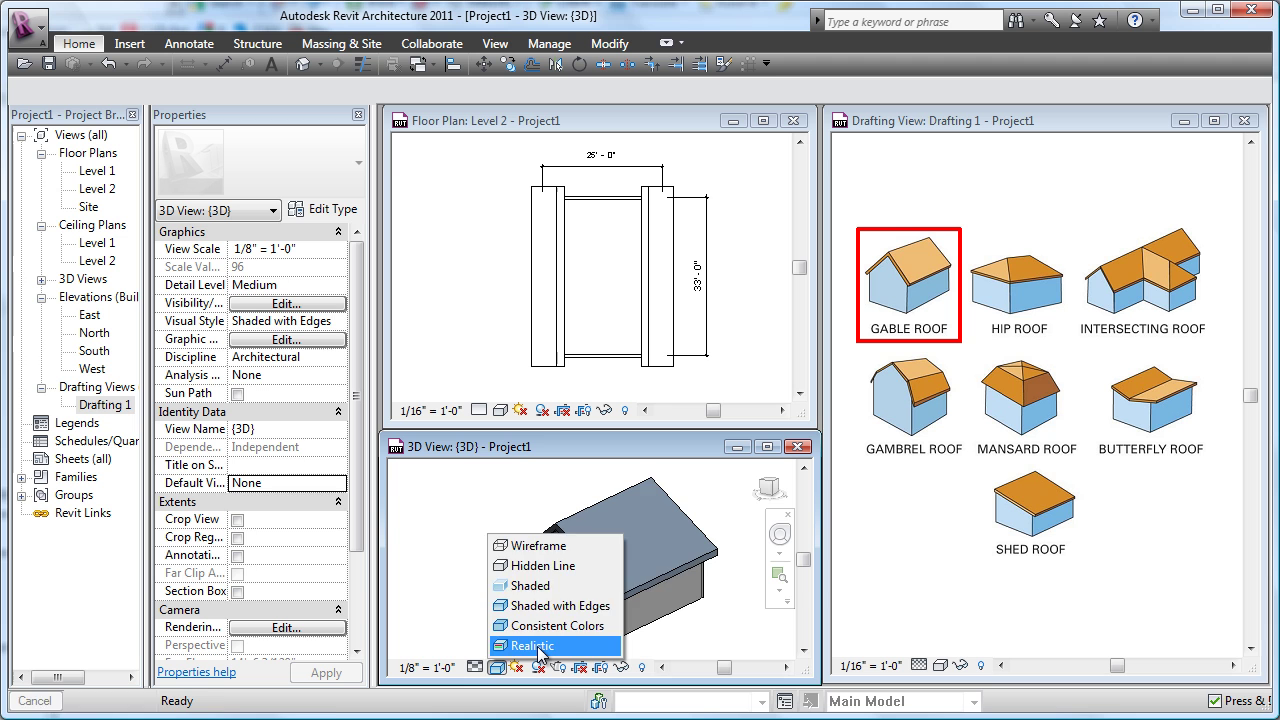
pyautogui.click(530, 648)
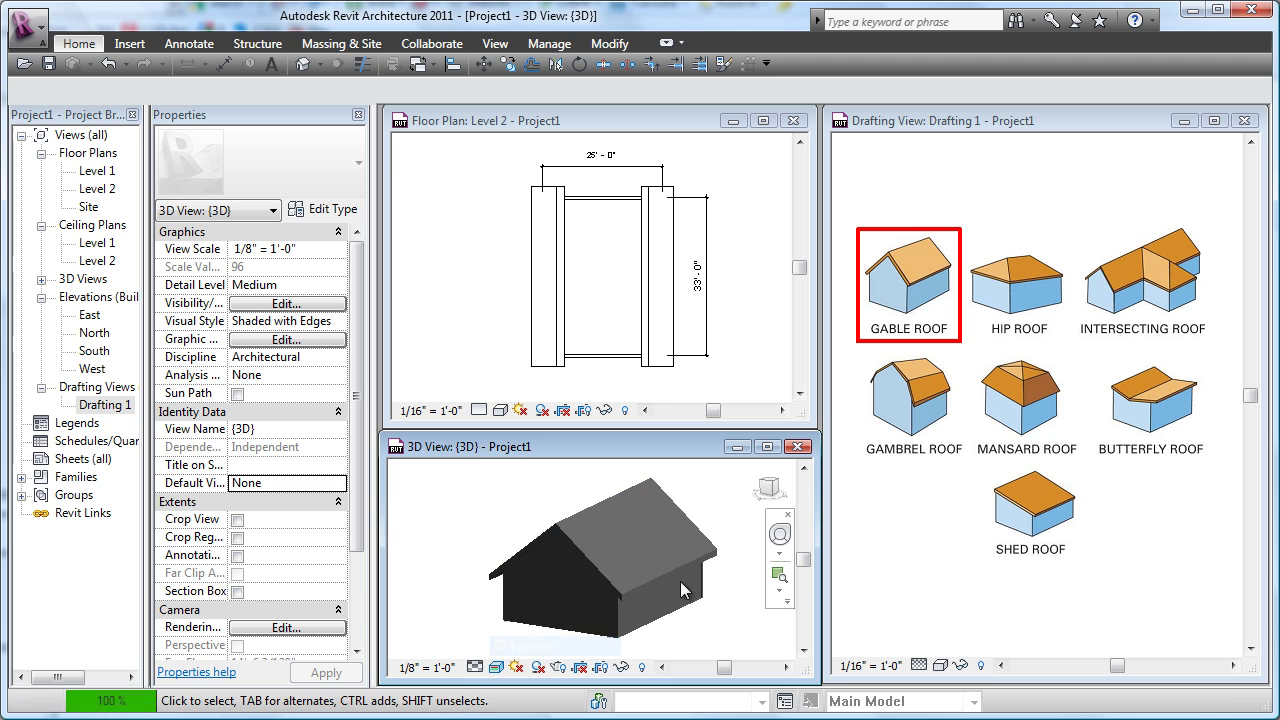
pyautogui.click(497, 667)
pyautogui.click(553, 607)
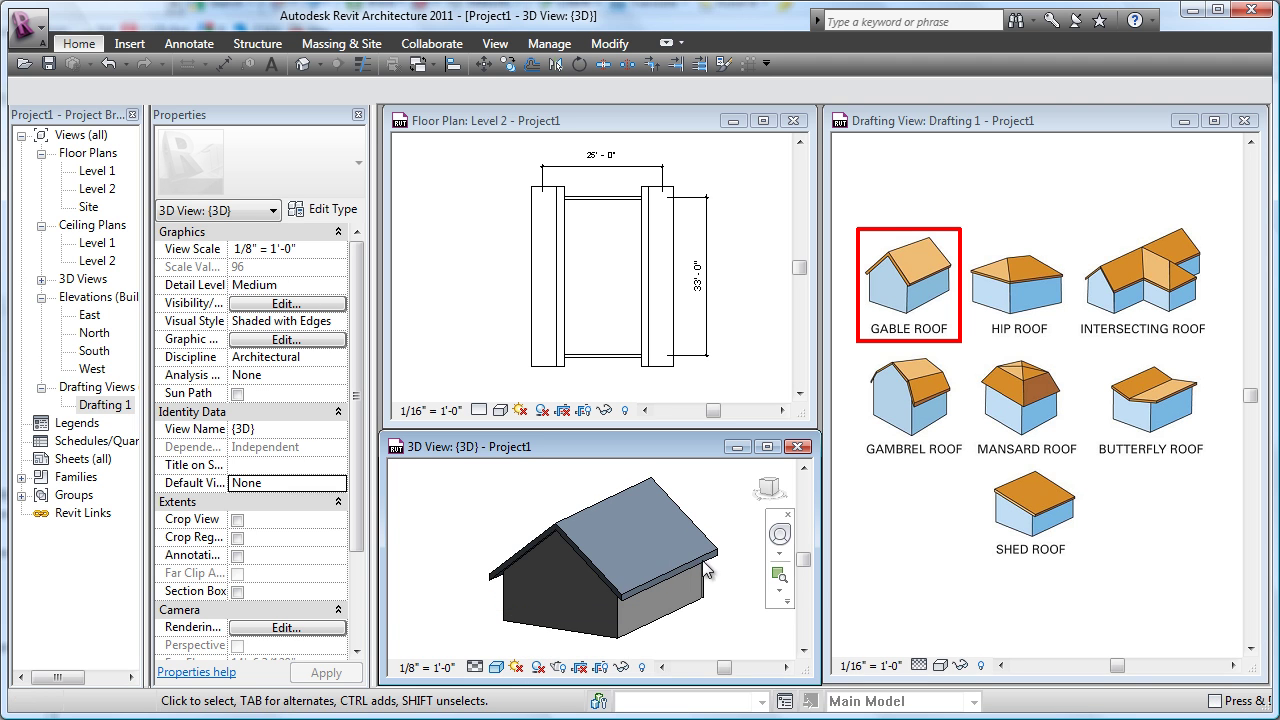
# Maximize the 3D view and zoom and pan to center the house
pyautogui.click(767, 446)
pyautogui.moveTo(763, 543)
pyautogui.mouseDown(button='middle')
pyautogui.moveTo(760, 446)
pyautogui.moveTo(945, 567)
pyautogui.moveTo(1096, 530)
pyautogui.moveTo(1043, 581)
pyautogui.moveTo(1023, 572)
pyautogui.mouseUp(button='middle')
pyautogui.scroll(3, 706, 468)
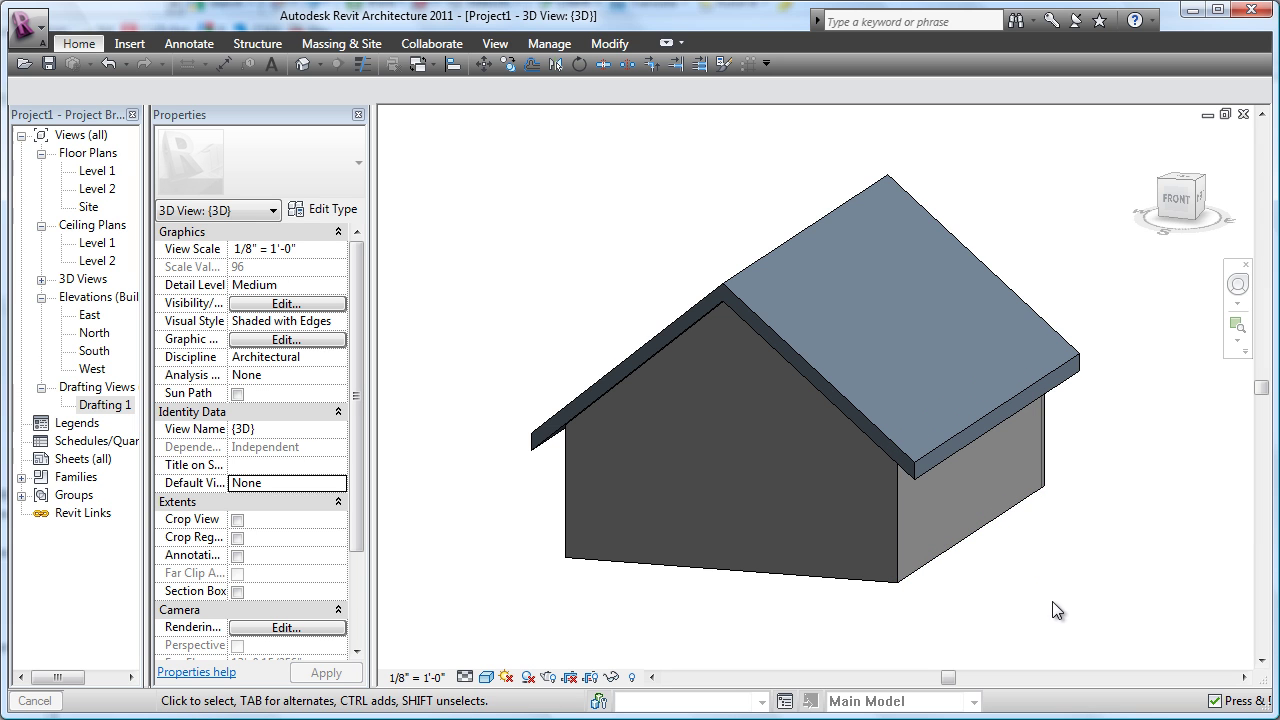
pyautogui.moveTo(1052, 601); pyautogui.dragTo(1049, 603, button='middle')
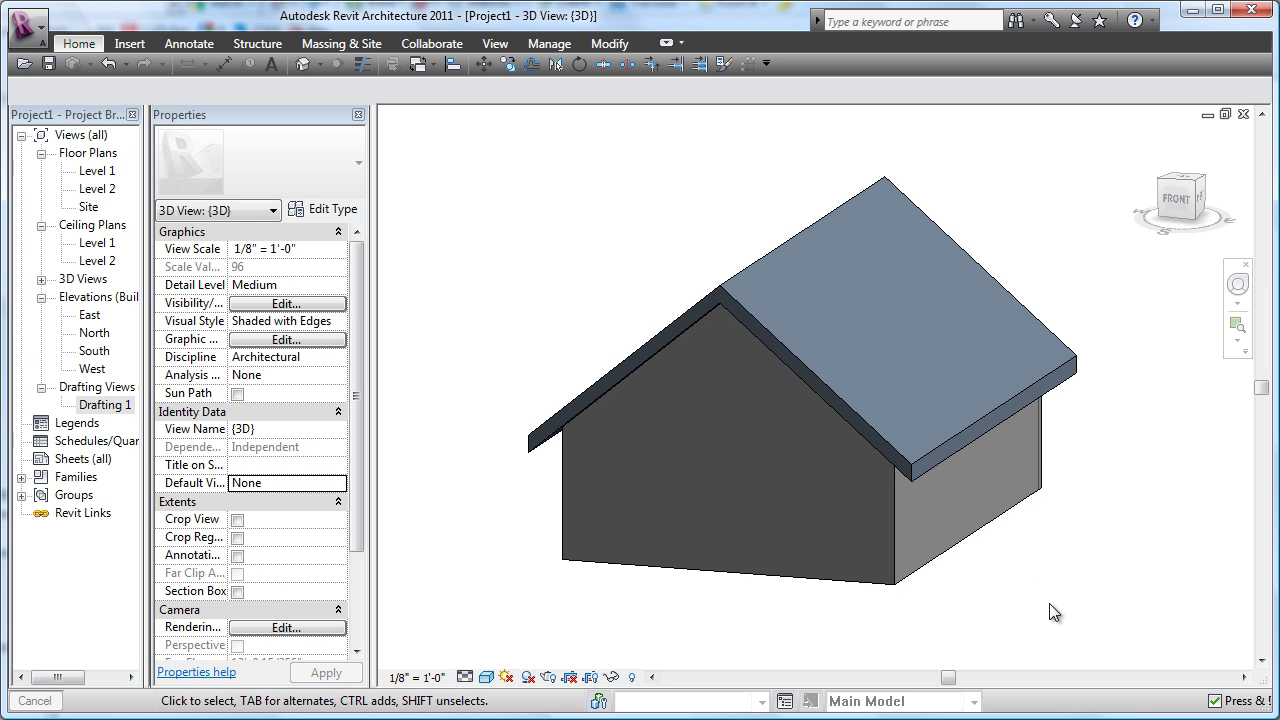